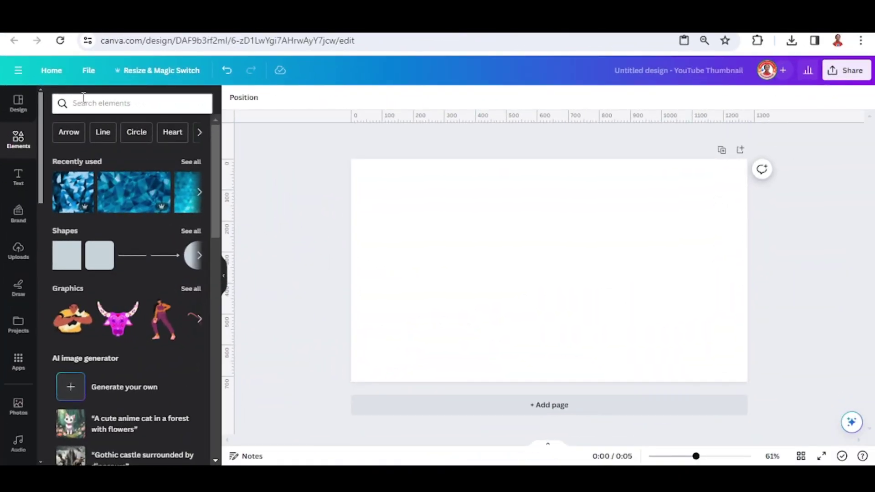
Add the black world-map silhouette graphic from a 'world map' search, enlarged and centred on the page
left_click(87, 98)
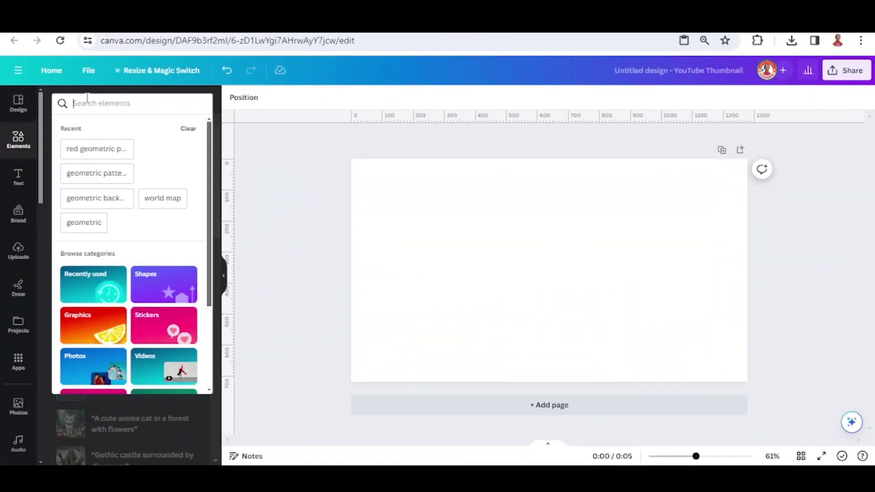
left_click(163, 198)
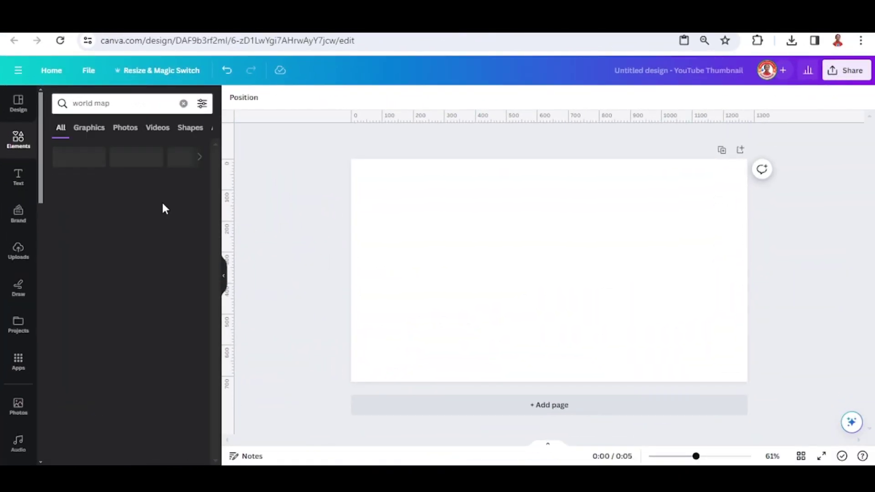
left_click(87, 129)
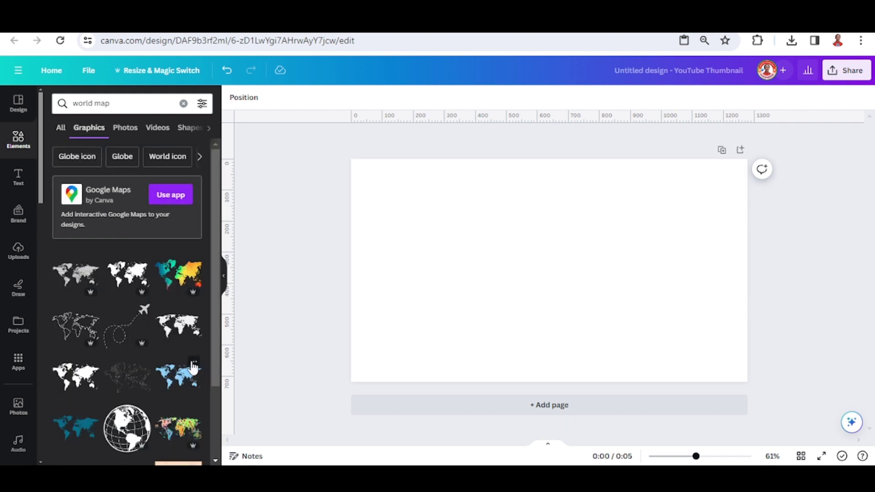
left_click(103, 378)
left_click_drag(473, 313, 398, 359)
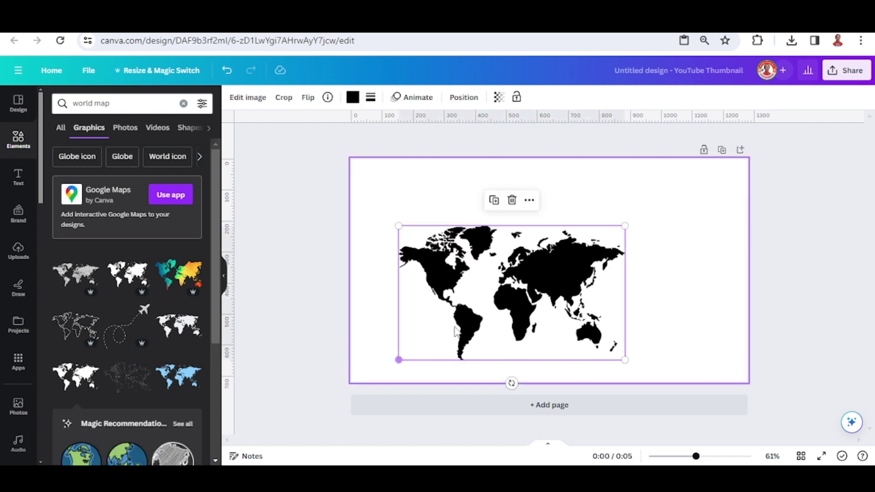
left_click_drag(548, 292, 585, 270)
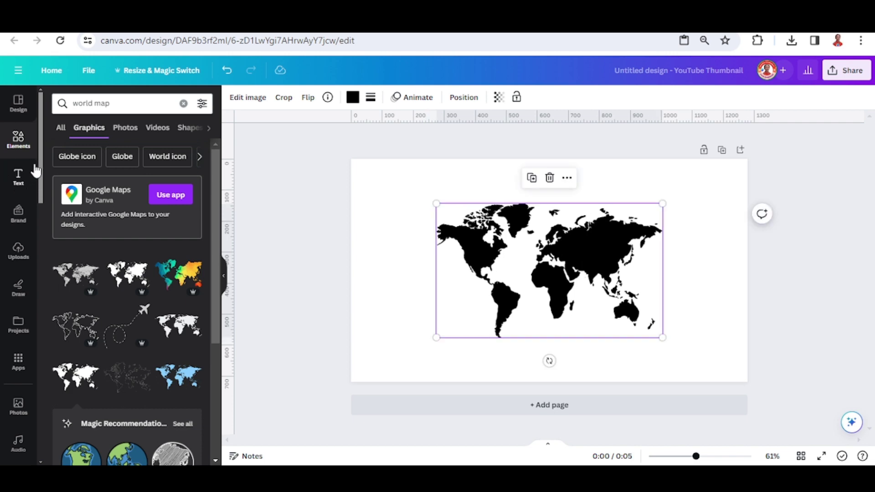
Add a green square and stretch it into a rectangle framing the whole map
left_click(19, 142)
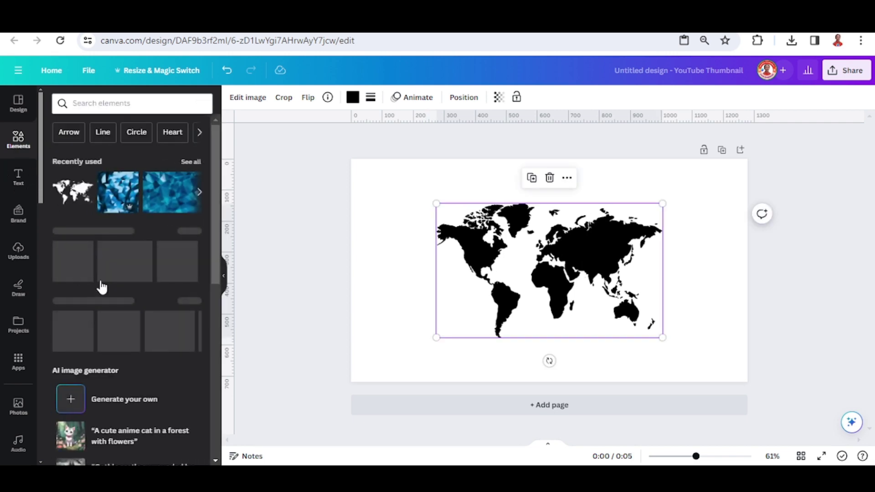
left_click(73, 272)
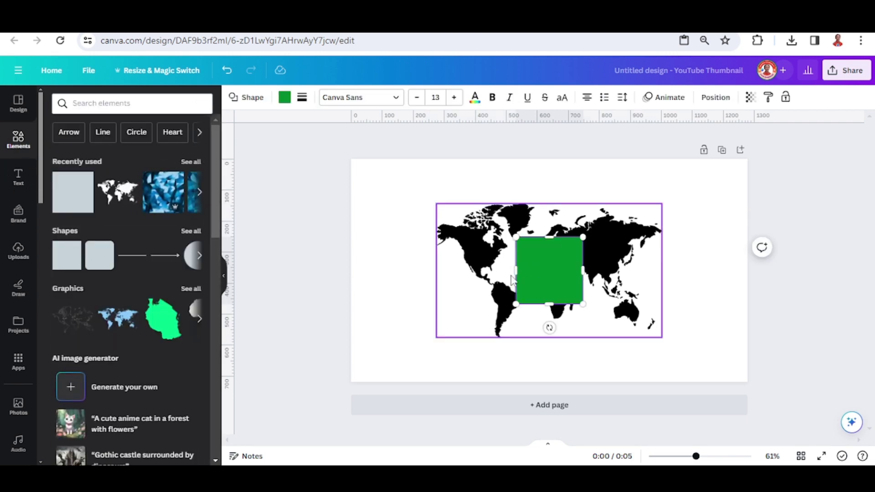
left_click_drag(512, 271, 419, 274)
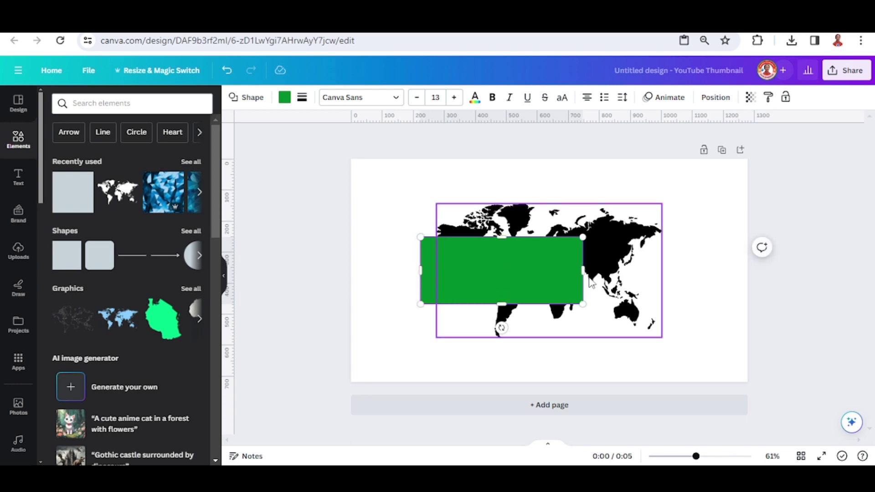
left_click_drag(583, 270, 675, 270)
left_click_drag(556, 237, 553, 192)
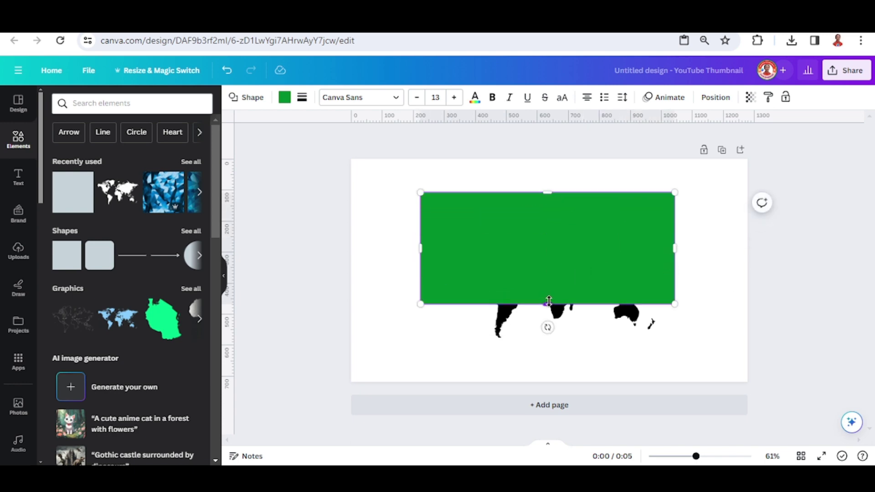
left_click_drag(549, 303, 548, 344)
left_click_drag(624, 262, 626, 264)
Send the green rectangle to the back, behind the world map
right_click(627, 266)
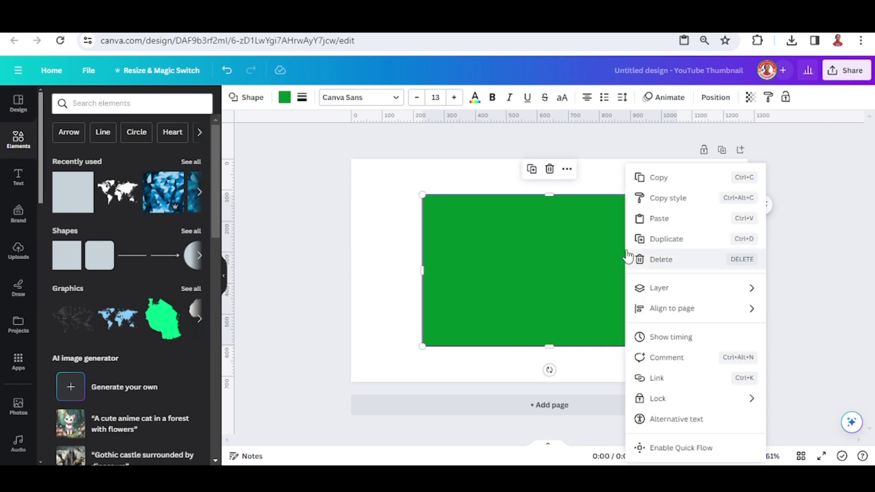
mouse_move(673, 292)
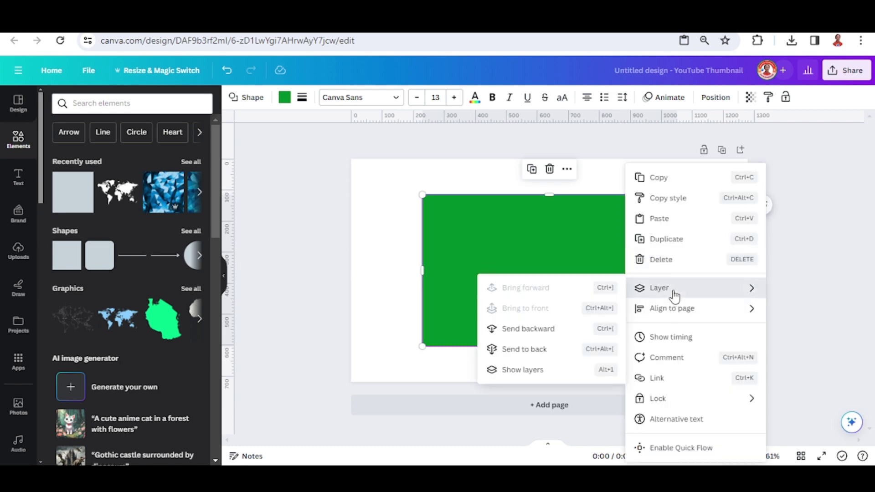
left_click(548, 349)
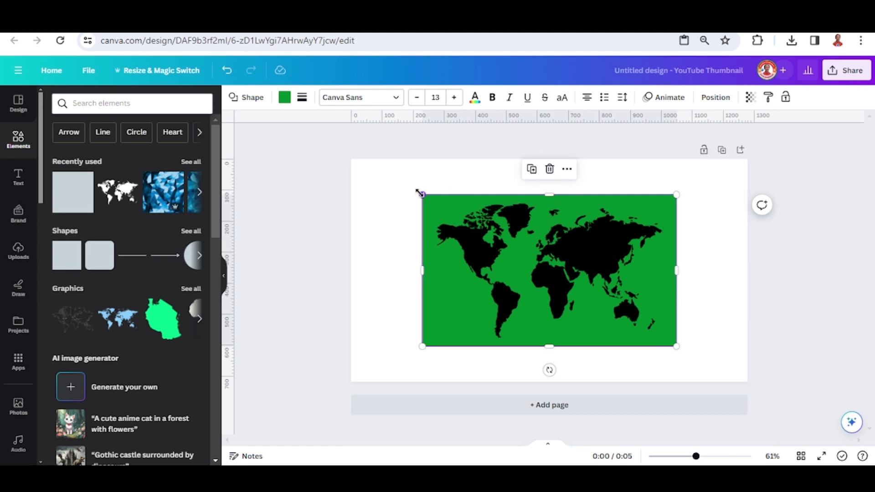
Make the rectangle white and the page background black
left_click(286, 103)
left_click(168, 163)
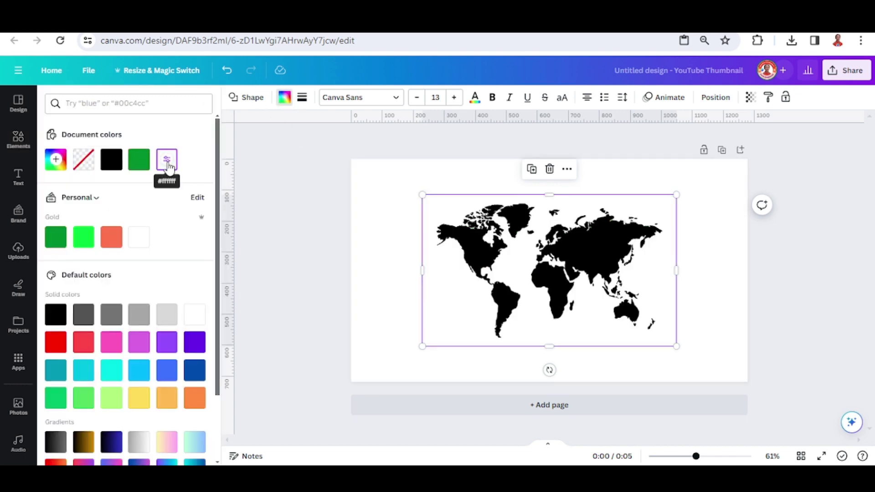
left_click(369, 185)
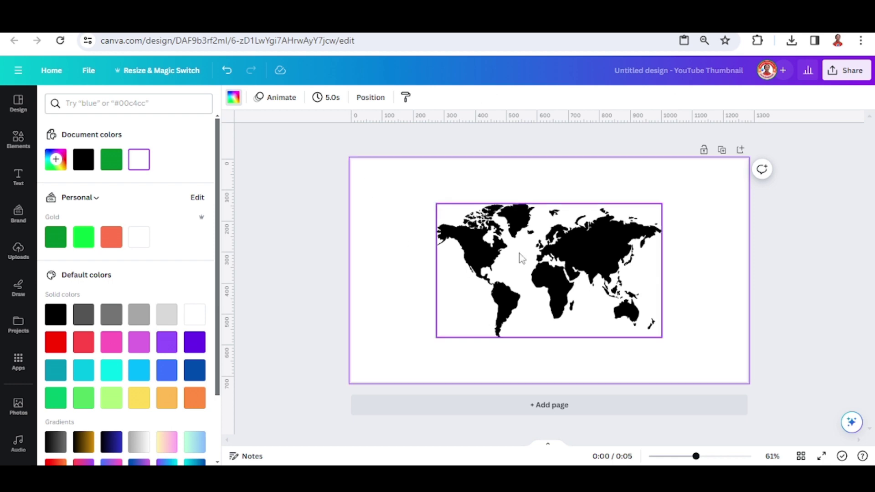
left_click(83, 159)
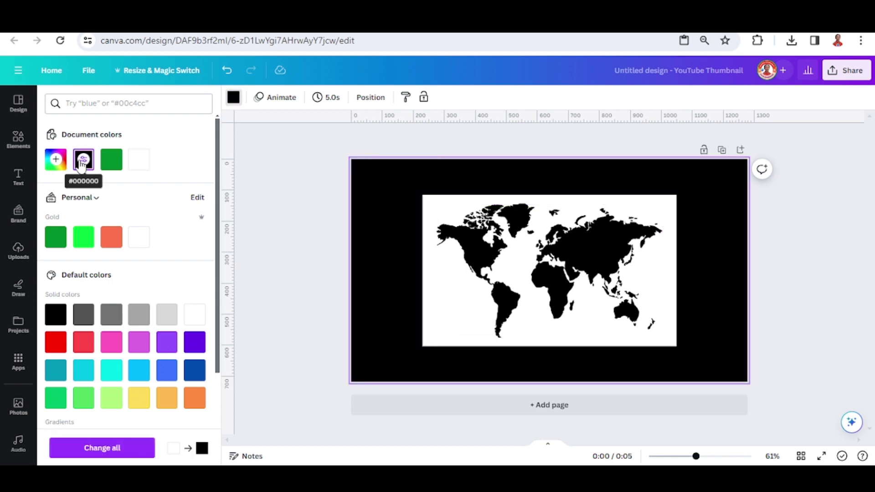
Delete the rectangle and world map, and set the page background to salmon
left_click_drag(311, 135, 843, 421)
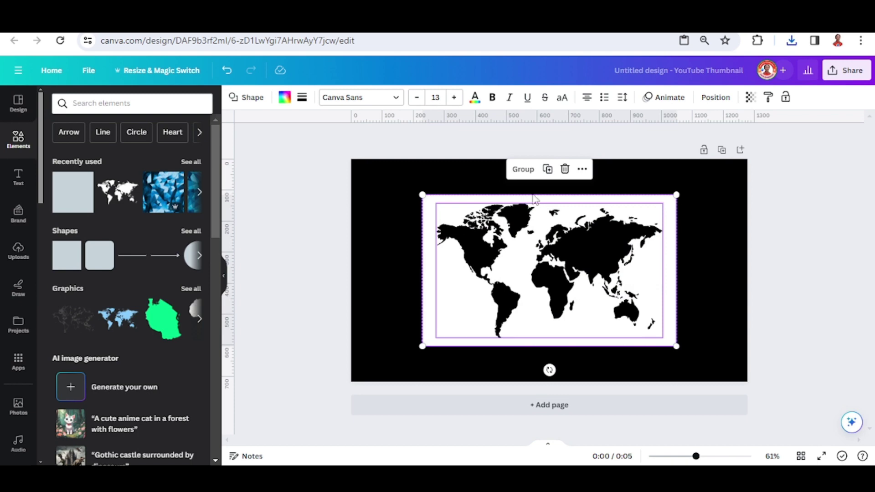
left_click(567, 168)
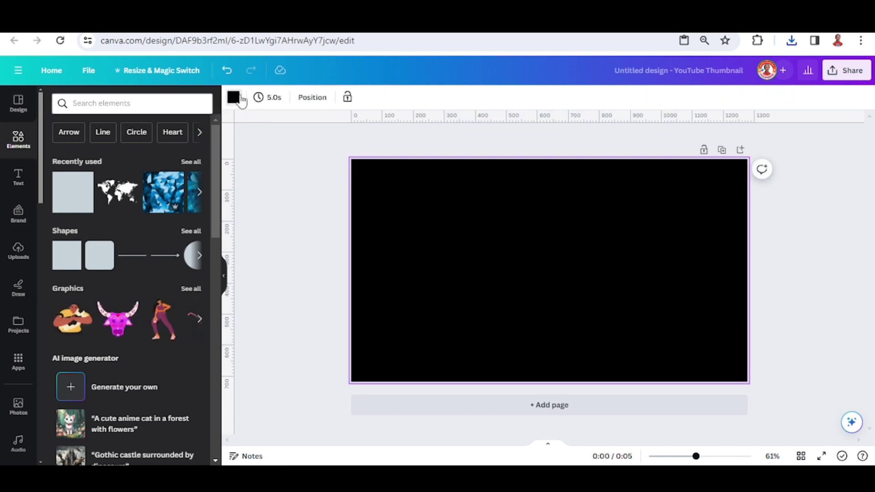
left_click(234, 97)
left_click(111, 237)
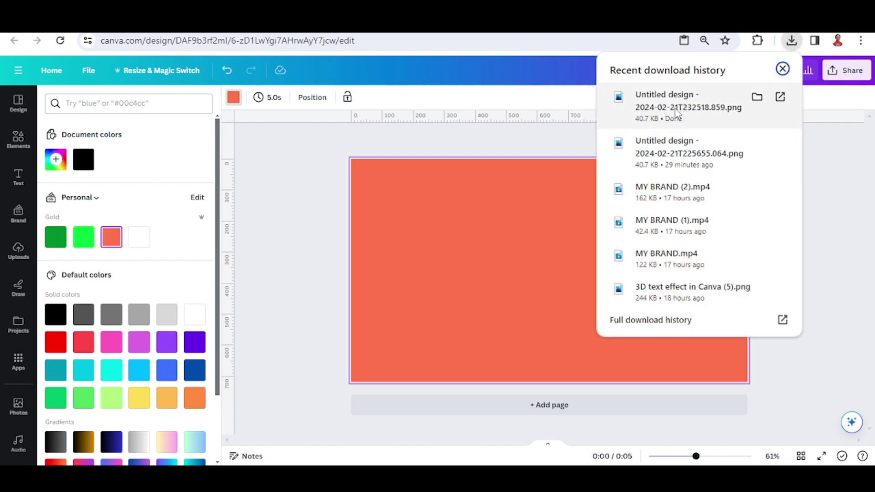
Drop the downloaded map image onto the page and remove its black background with BG Remover
left_click_drag(679, 110, 543, 288)
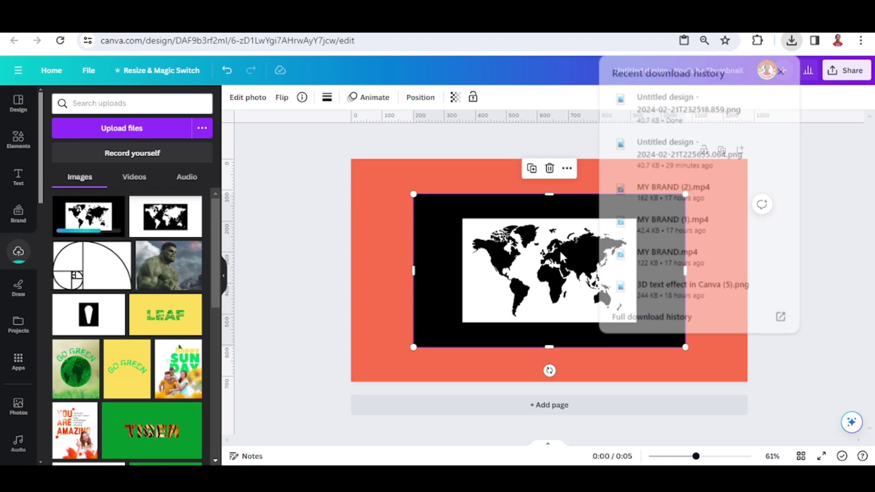
left_click(248, 98)
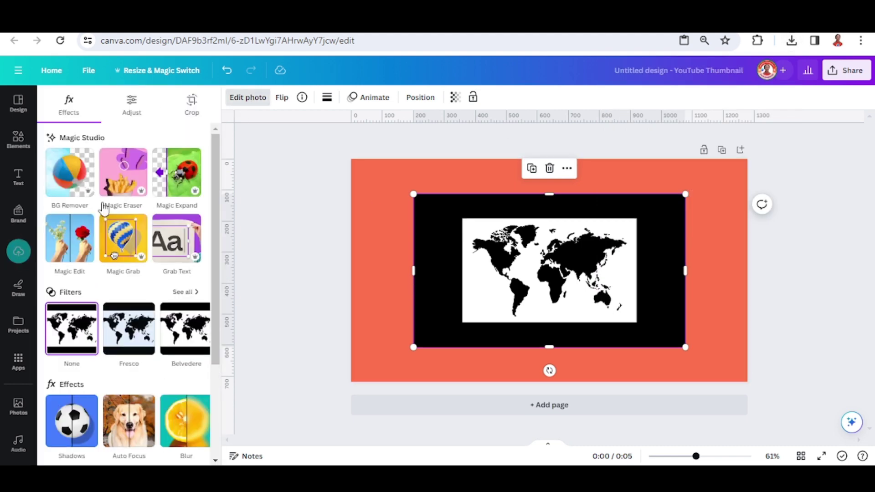
left_click(72, 179)
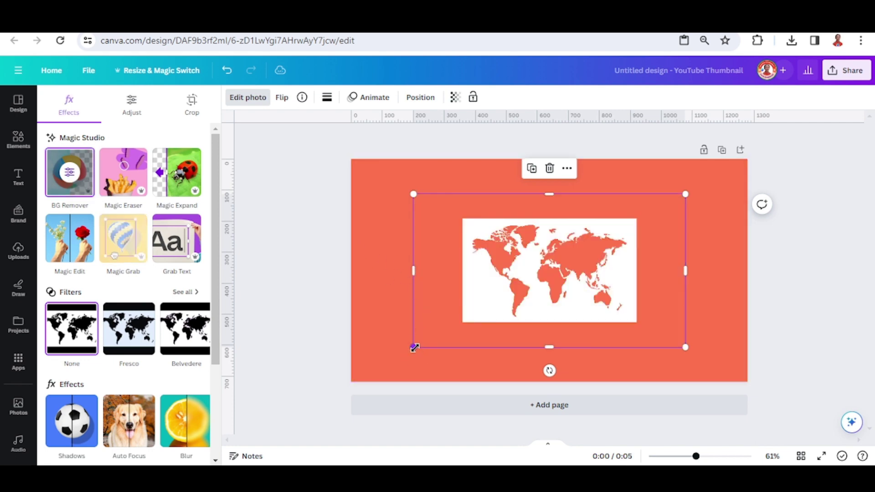
Enlarge the map image across the page and trim its right, left and bottom edges
left_click_drag(414, 348, 290, 416)
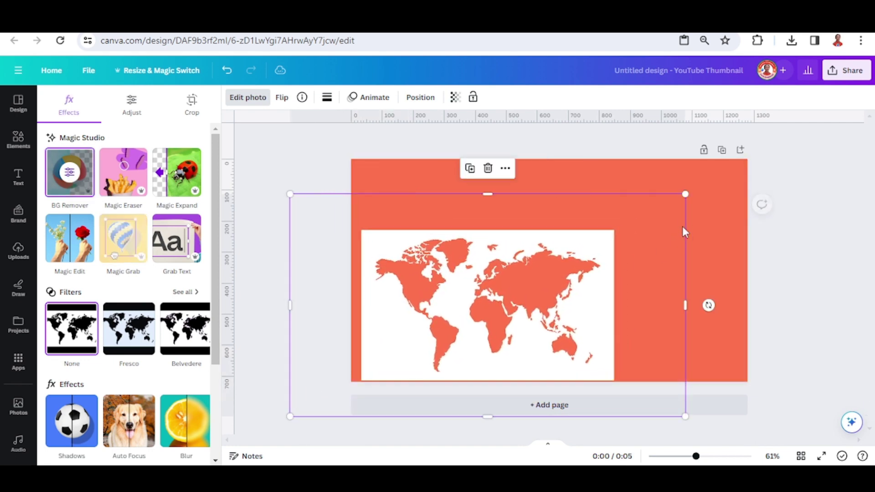
left_click_drag(685, 194, 802, 128)
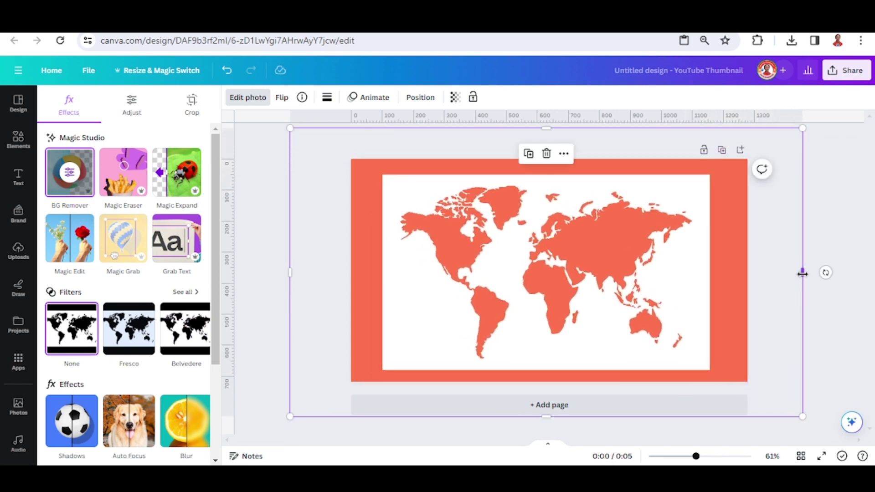
left_click_drag(803, 274, 712, 274)
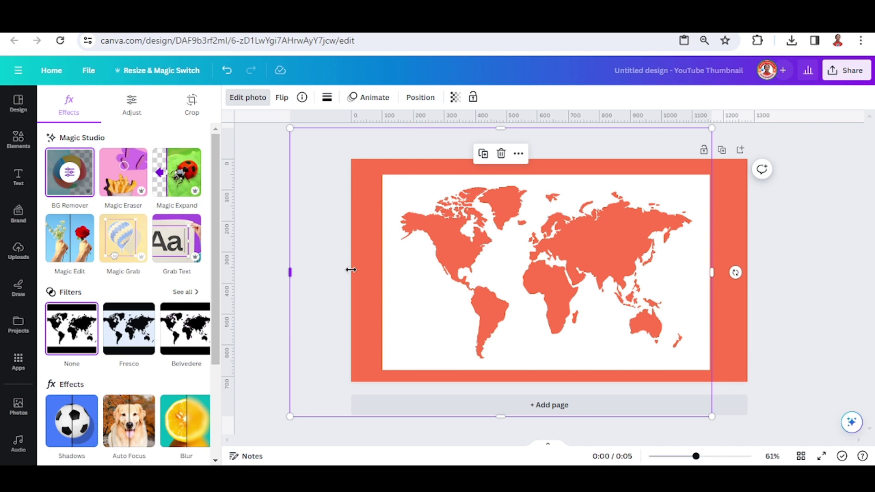
left_click_drag(351, 270, 383, 272)
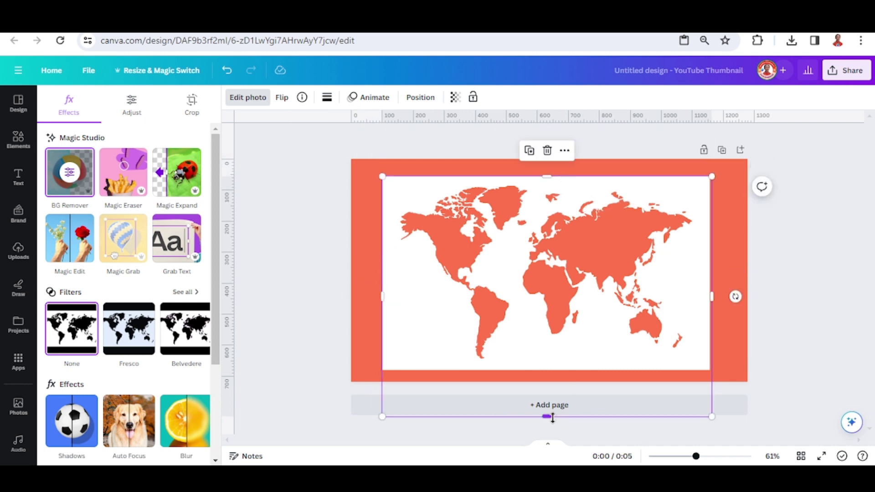
left_click_drag(553, 418, 552, 370)
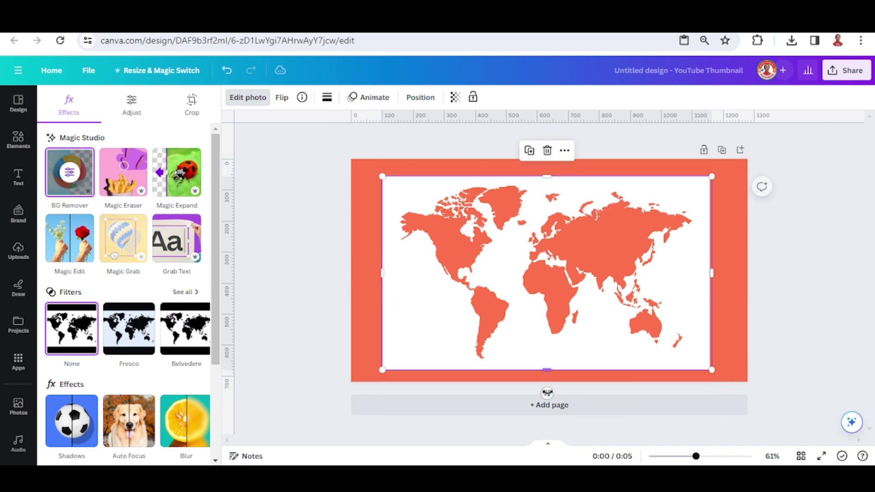
left_click(19, 139)
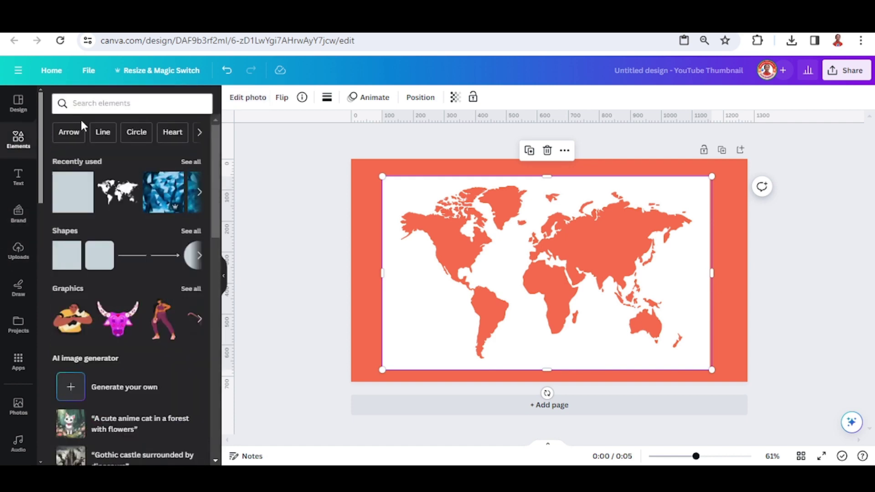
Search photos for 'red geometric pattern' and place the Abstract blue geometrical background photo into the map frame
left_click(85, 102)
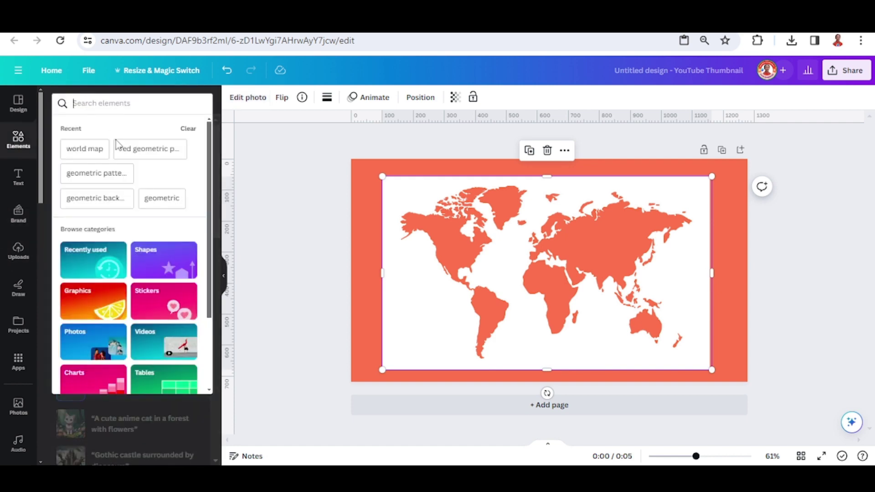
left_click(129, 157)
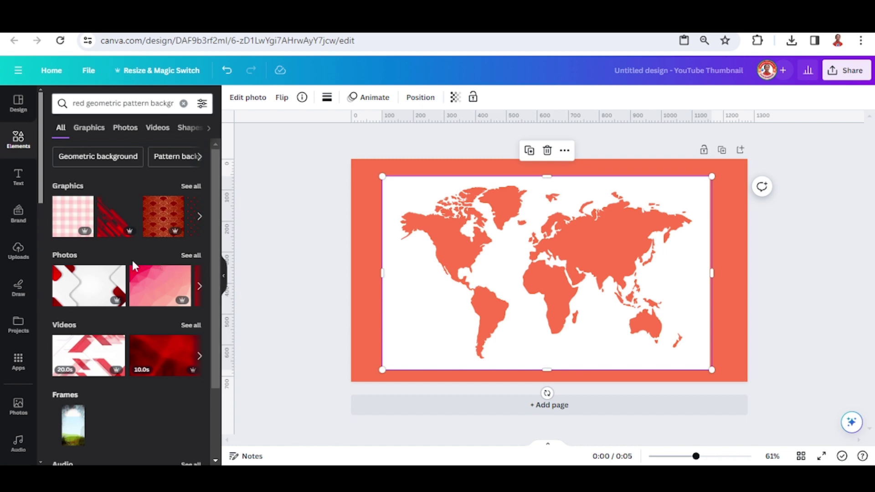
left_click(190, 256)
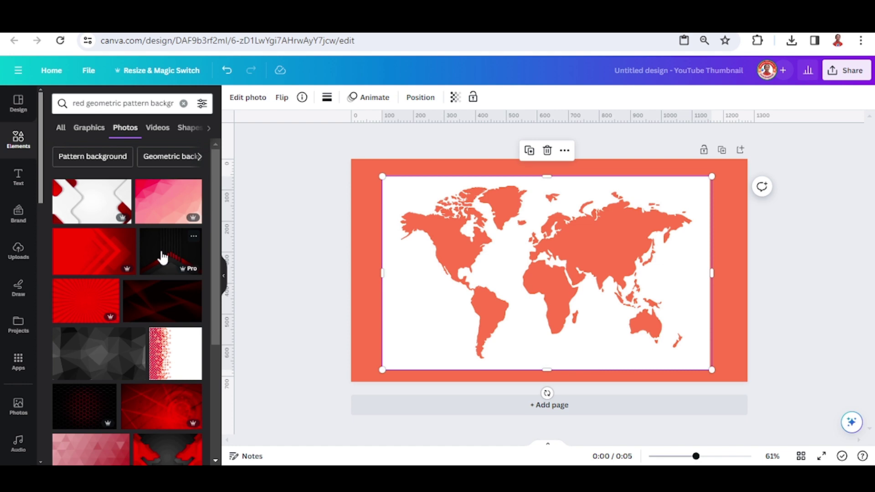
scroll(162, 258, "down", 10)
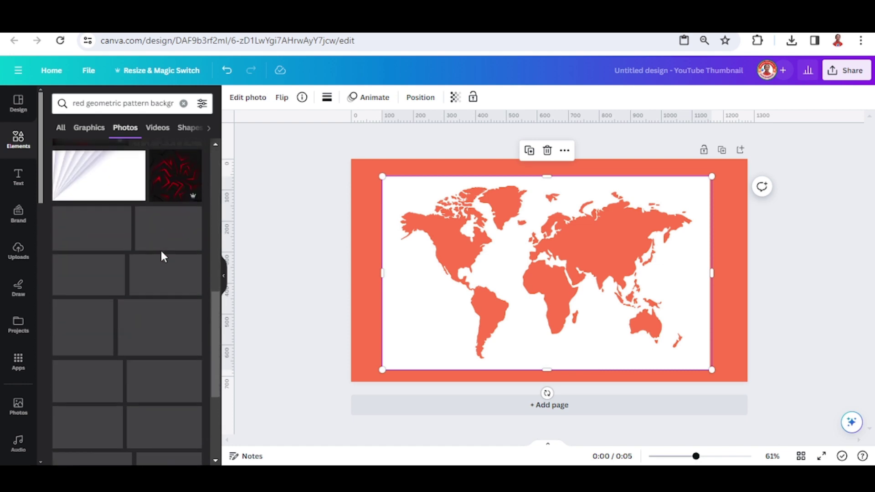
scroll(164, 257, "down", 10)
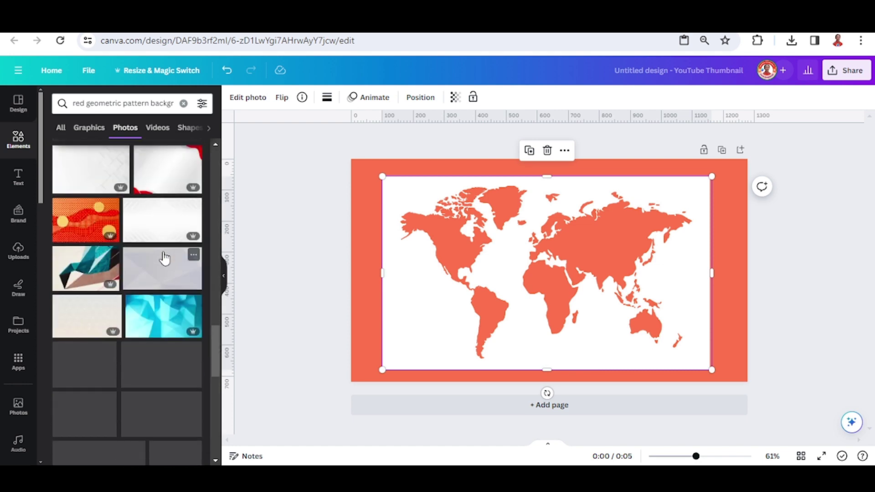
scroll(162, 255, "down", 10)
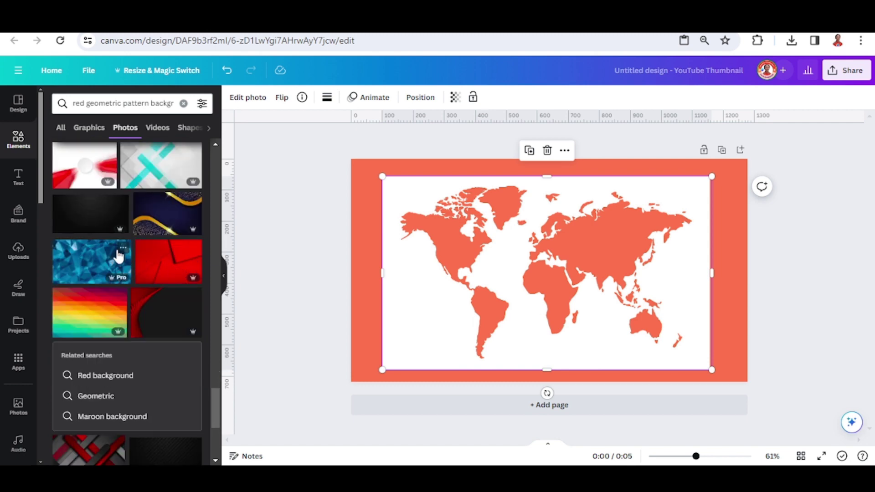
left_click(121, 248)
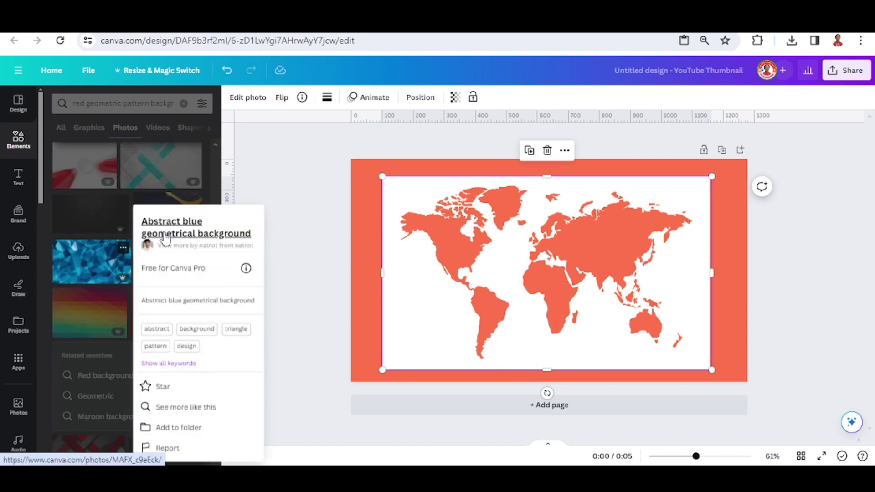
left_click(106, 258)
left_click(112, 269)
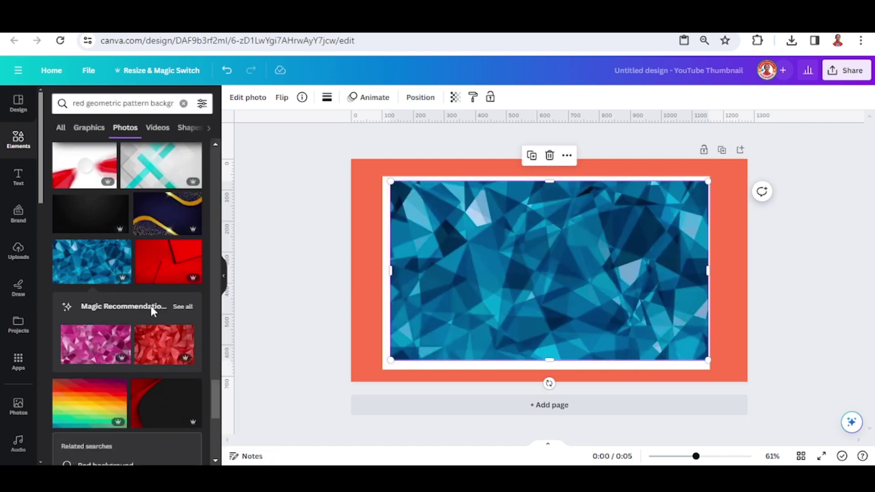
Remove the blue frame photo and add the pink, red, blue and green recommended geometric images
left_click(183, 307)
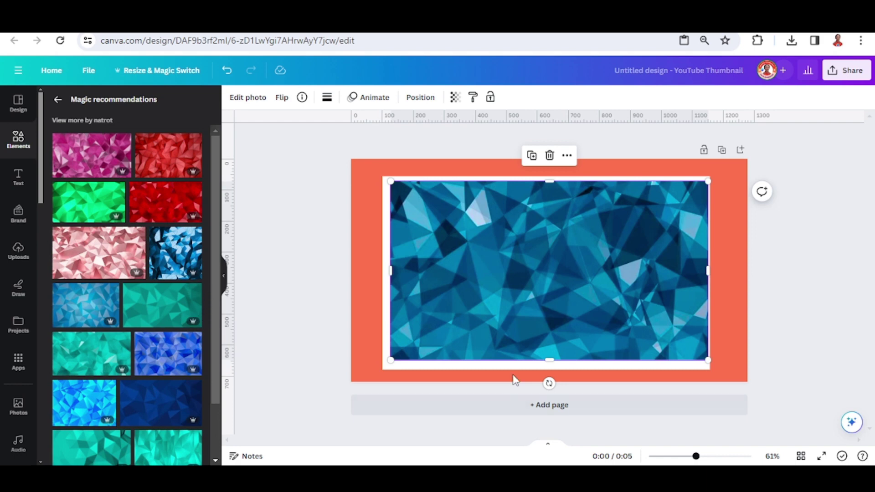
left_click(555, 157)
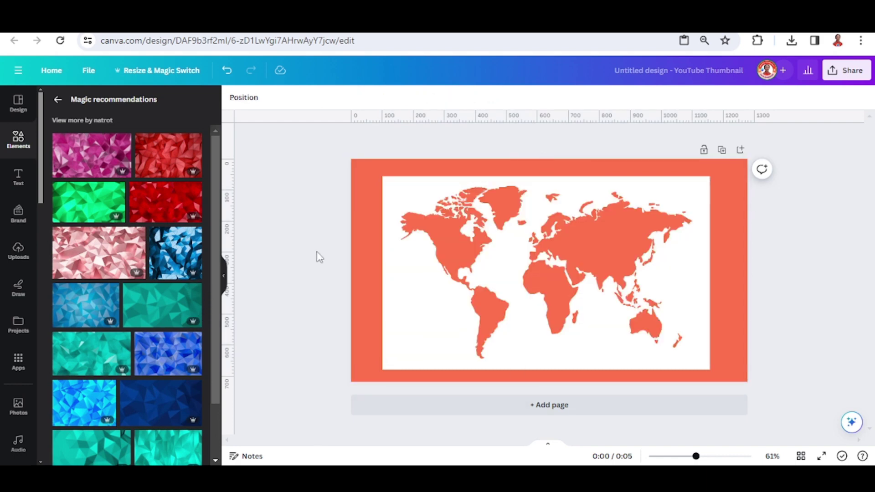
left_click(89, 158)
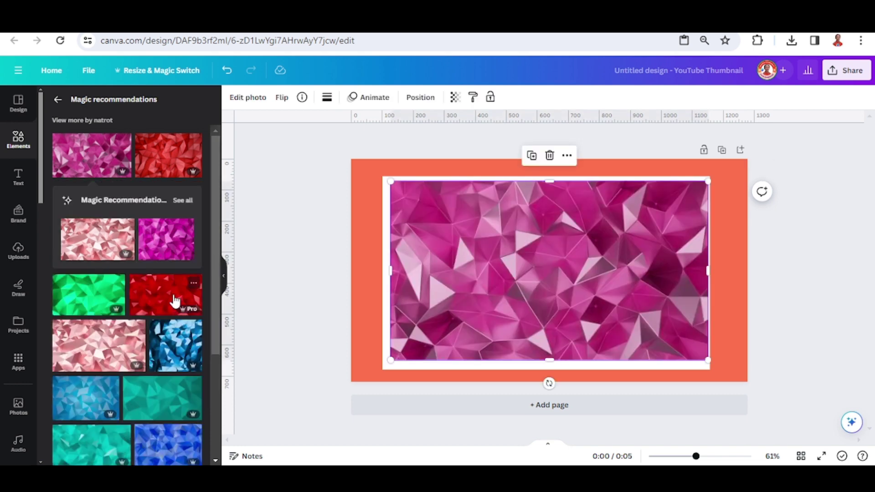
left_click(175, 300)
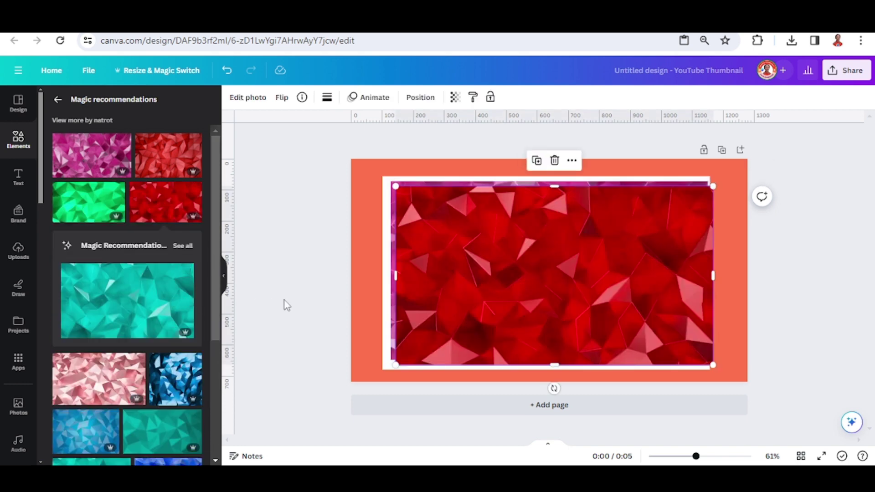
left_click(178, 392)
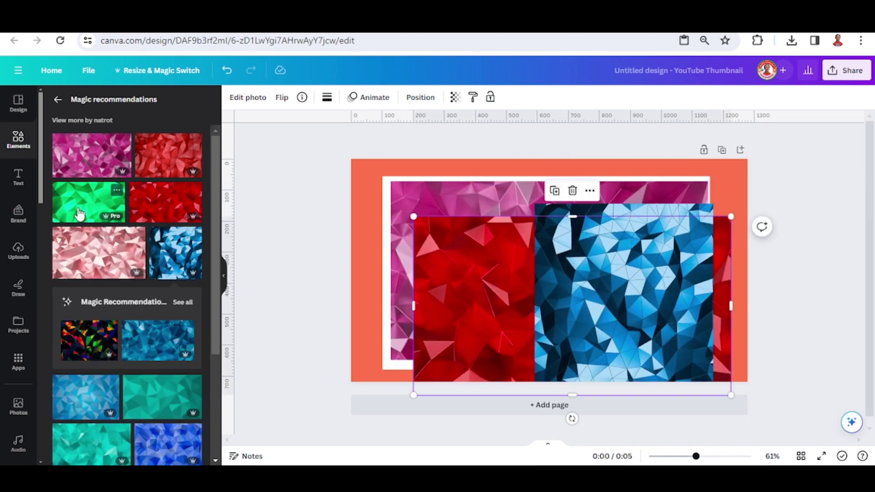
left_click(78, 212)
Select all four images in the Layers list and shrink them toward the bottom-left
left_click(420, 97)
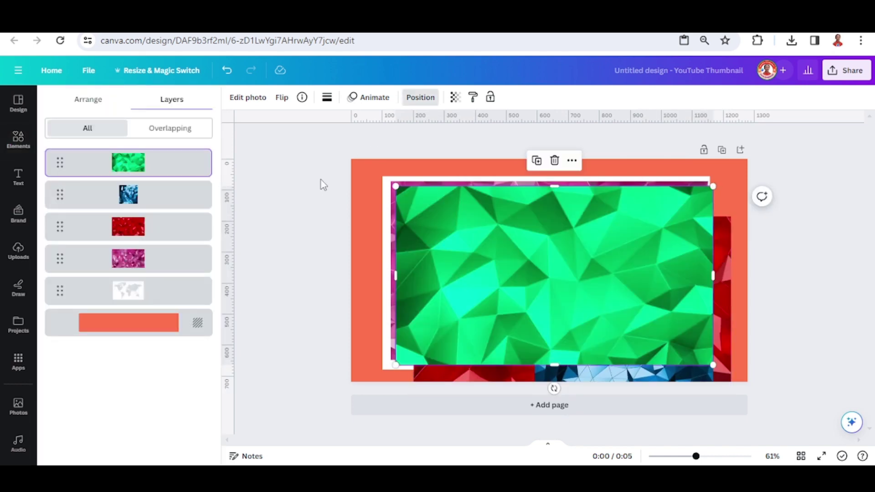
left_click(154, 206, "shift")
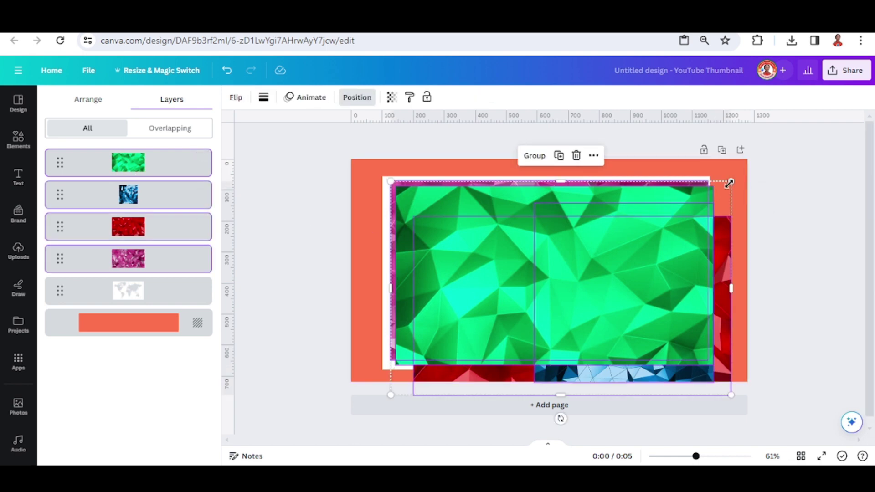
left_click_drag(730, 182, 522, 300)
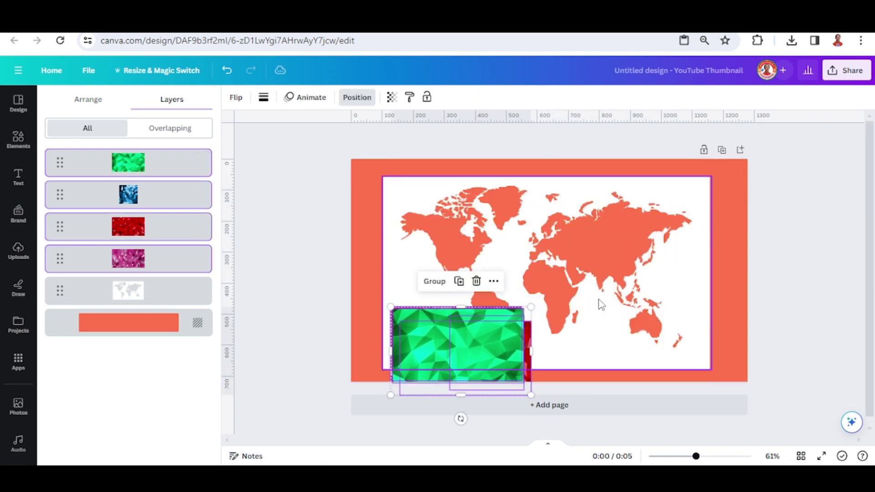
Move the green image to the map's right side, shrinking it and placing a green copy below
left_click(600, 303)
left_click(458, 349)
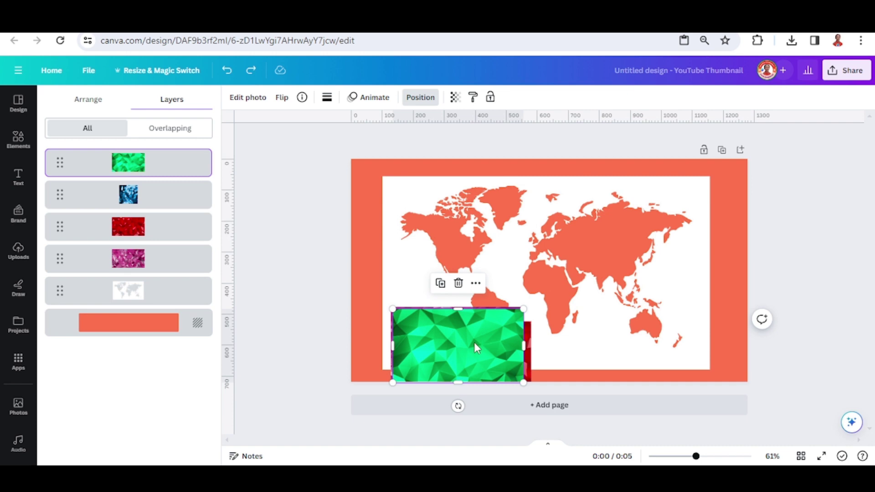
left_click_drag(474, 343, 671, 277)
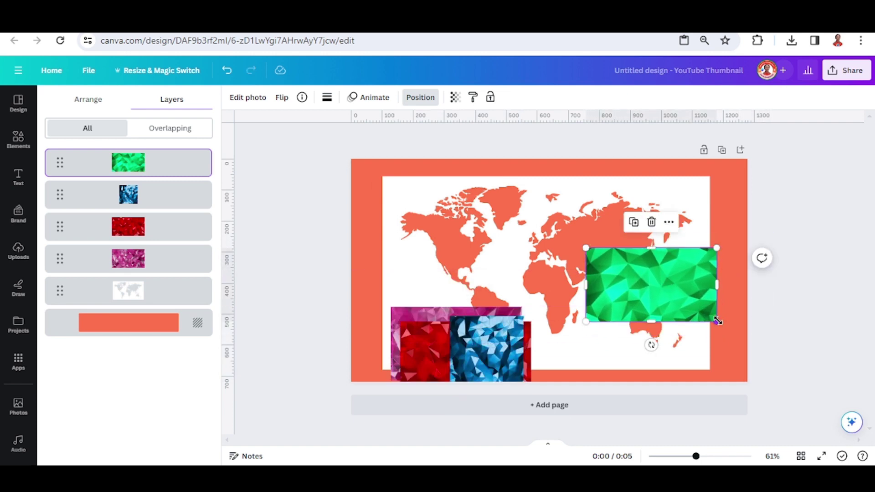
left_click_drag(718, 318, 659, 348)
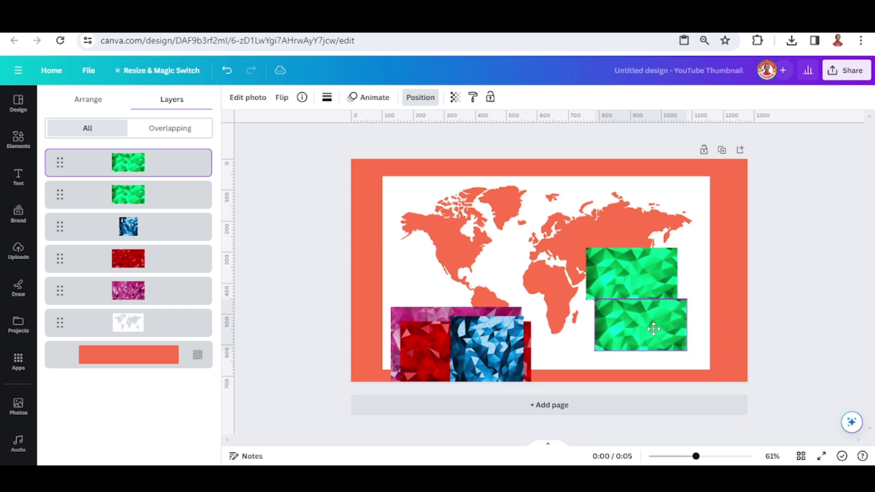
left_click_drag(696, 456, 720, 457)
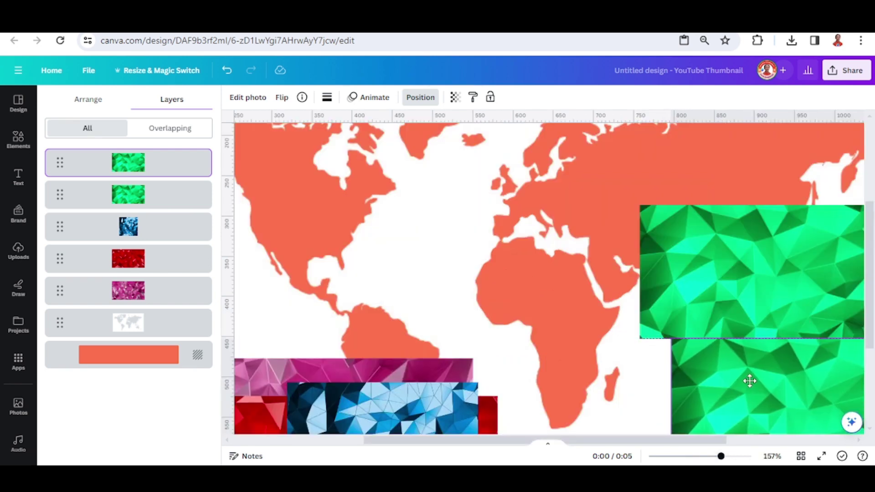
Move the blue image to the top right, duplicate it and mirror the copy horizontally beside it
left_click(563, 368)
scroll(564, 368, "down", 5)
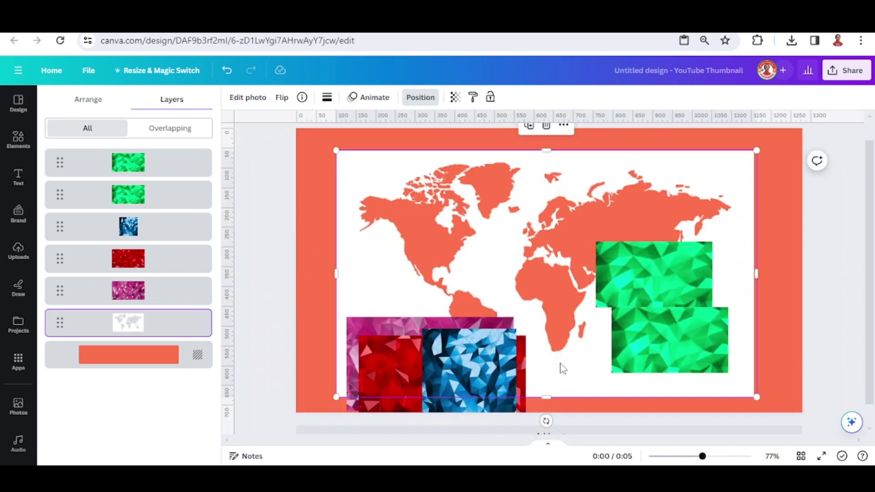
left_click(483, 371)
left_click_drag(483, 371, 686, 196)
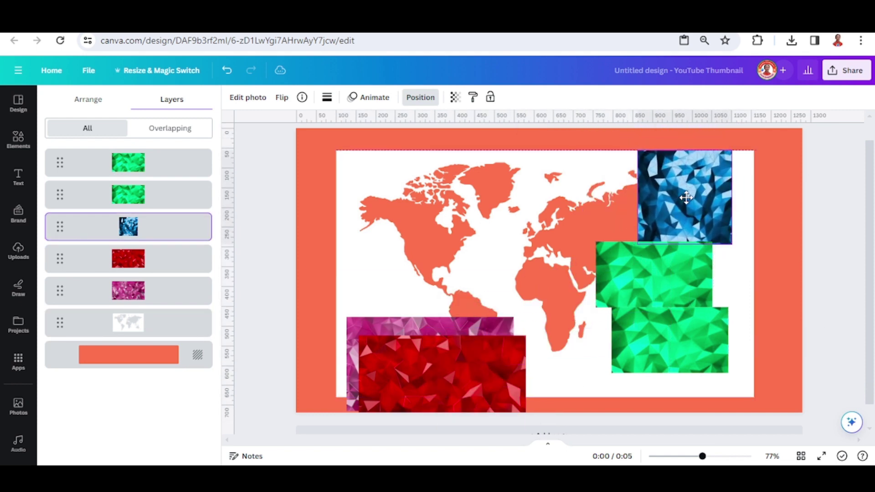
left_click(668, 128)
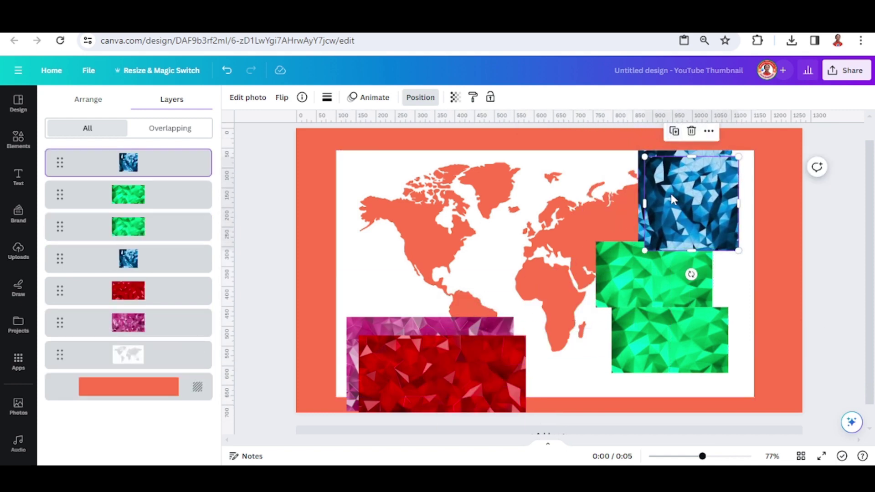
left_click(281, 97)
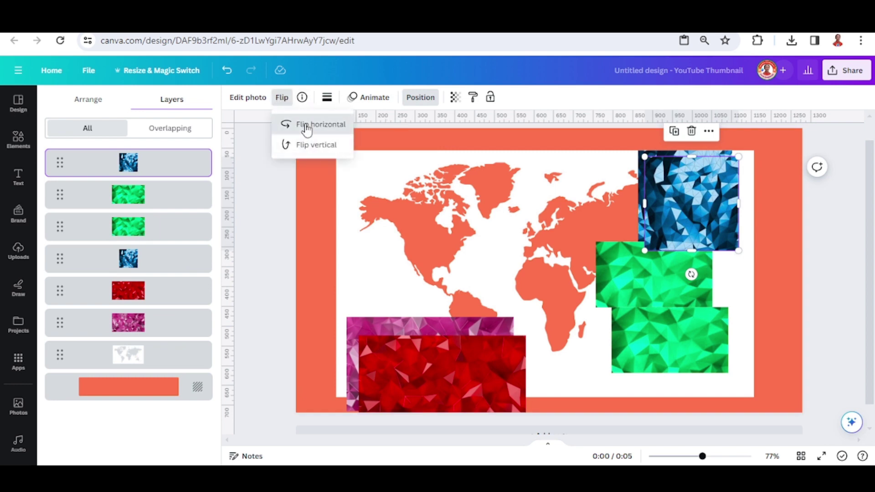
left_click(306, 129)
left_click_drag(722, 201, 621, 190)
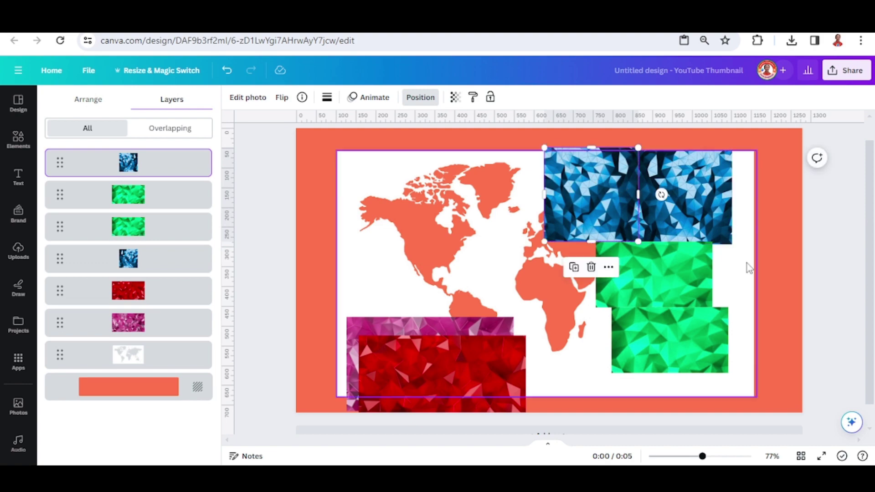
Send the mirrored blue copy one layer backward
left_click(726, 456)
scroll(733, 349, "up", 2)
scroll(733, 383, "up", 3)
scroll(638, 342, "right", 4)
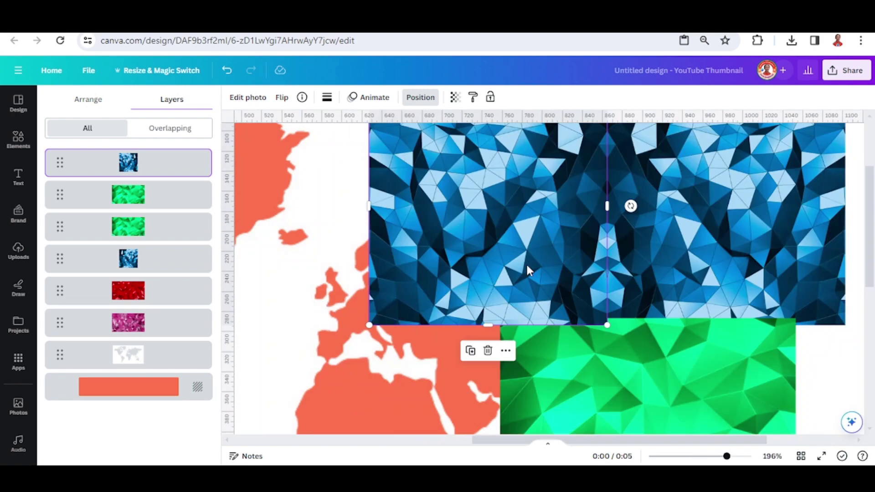
right_click(526, 263)
mouse_move(561, 271)
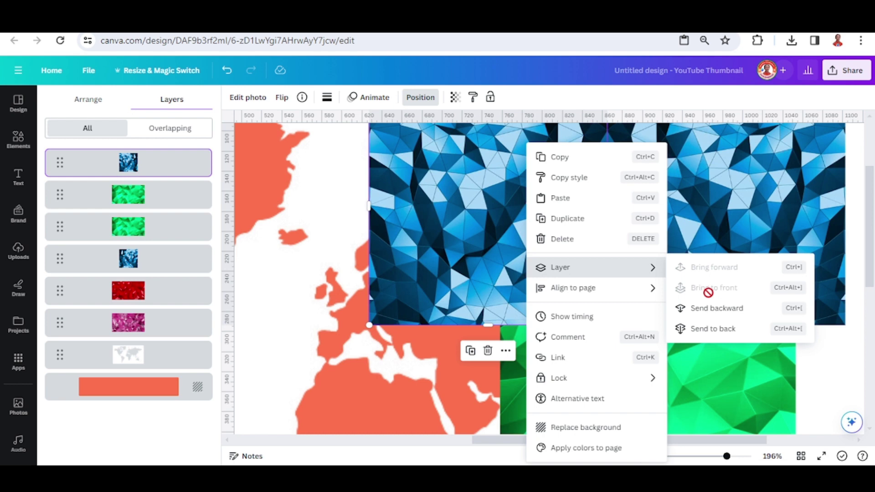
left_click(716, 308)
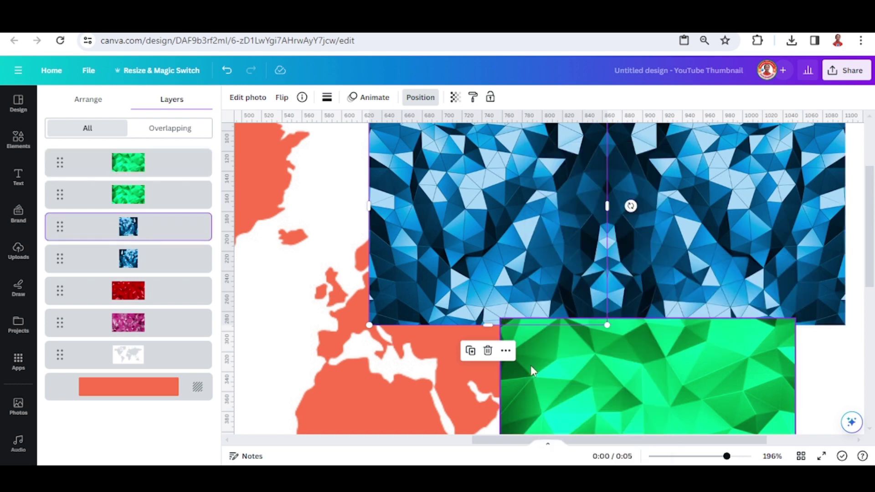
Duplicate the blue image again and shrink the copy into a small square beside the green piece
scroll(530, 366, "down", 5)
left_click(585, 154)
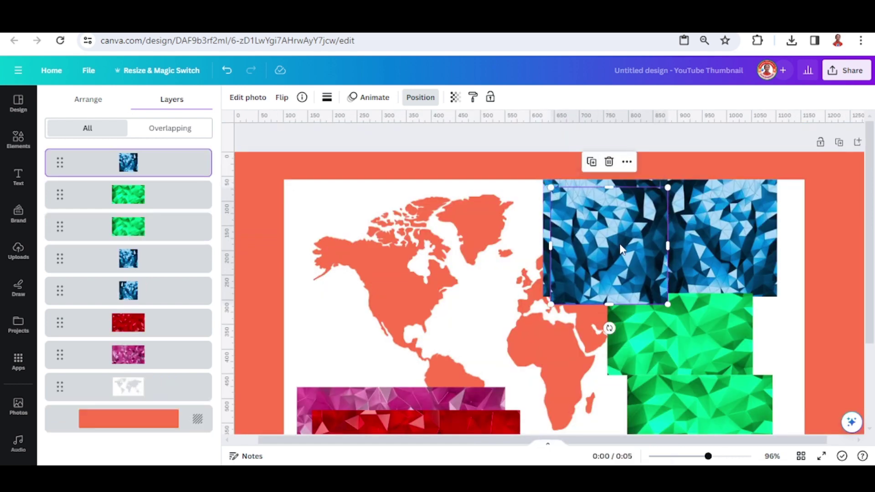
left_click_drag(619, 225, 558, 335)
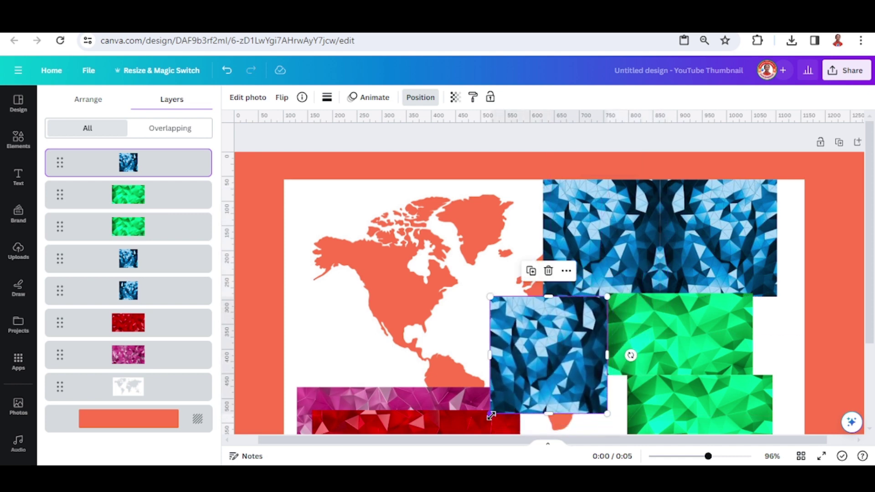
left_click_drag(491, 416, 541, 362)
Add another small blue copy beside the large blue image and bring the world map to front
left_click(555, 272)
left_click_drag(596, 344, 523, 296)
left_click(323, 203)
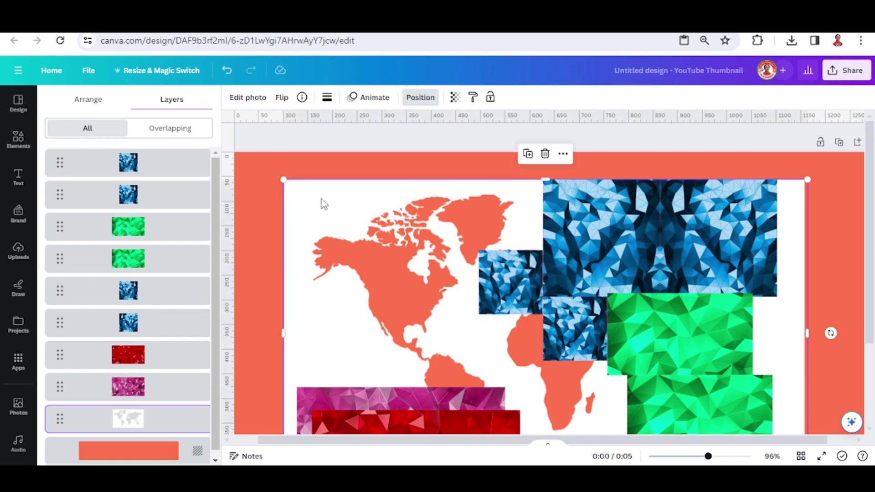
right_click(321, 202)
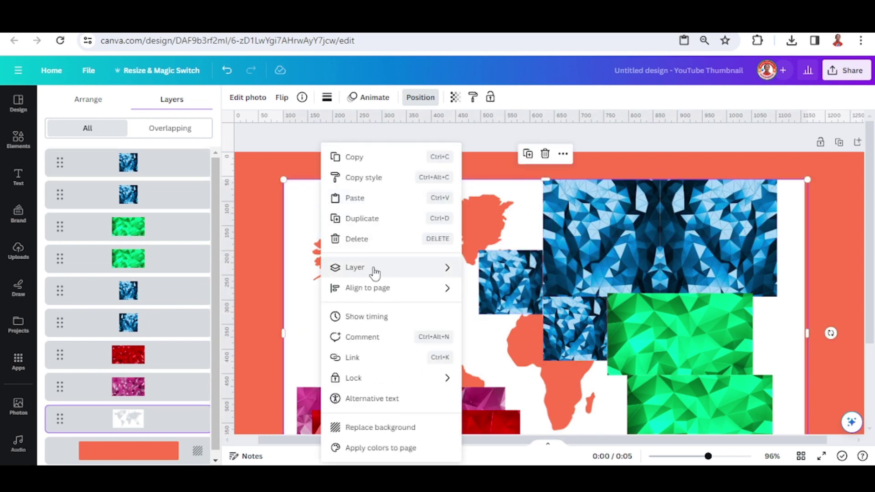
mouse_move(394, 272)
left_click(527, 288)
Duplicate the pink texture and move the copy over South America and Africa
scroll(432, 342, "down", 3)
left_click(335, 391)
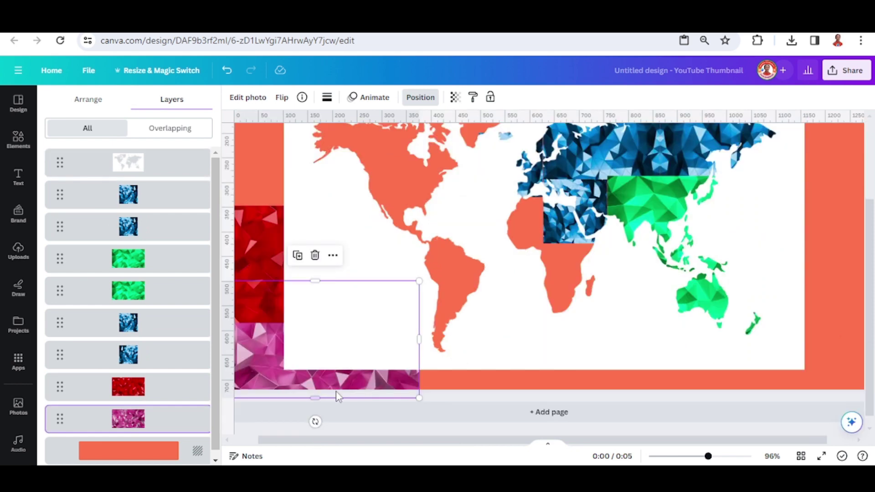
left_click(305, 263)
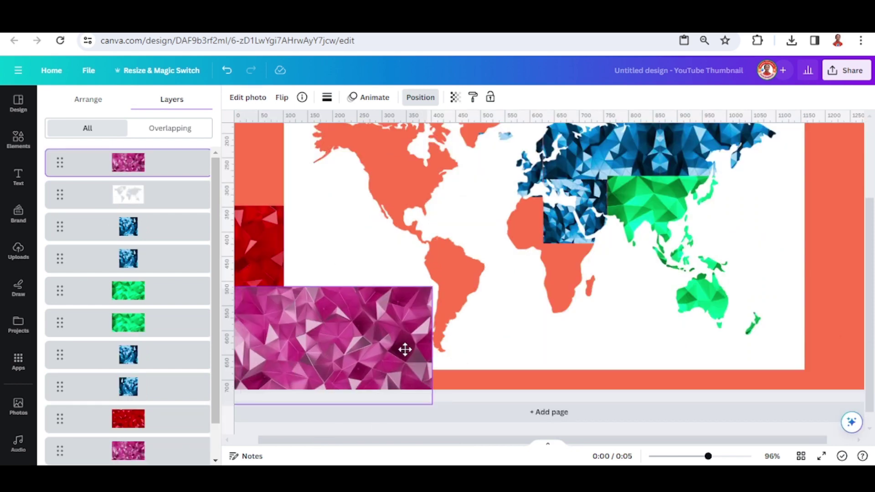
left_click_drag(405, 347, 496, 337)
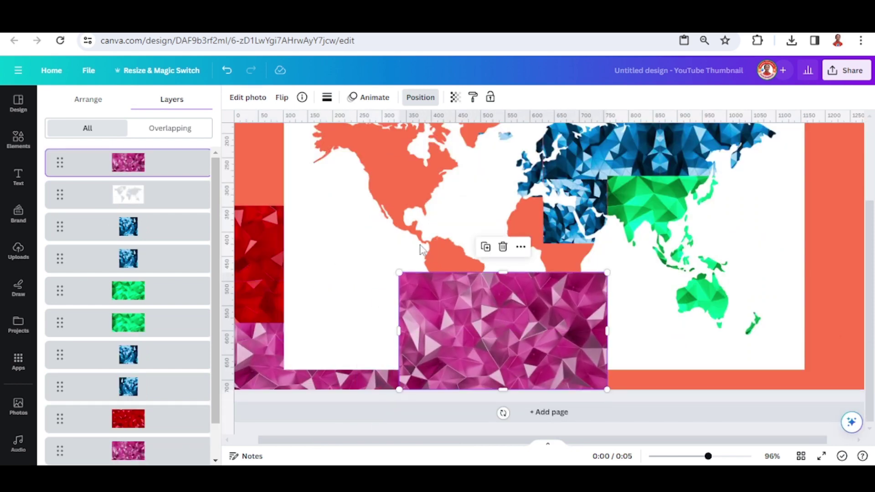
Apply the Amber duotone effect to the pink texture copy
left_click(241, 97)
scroll(182, 321, "down", 2)
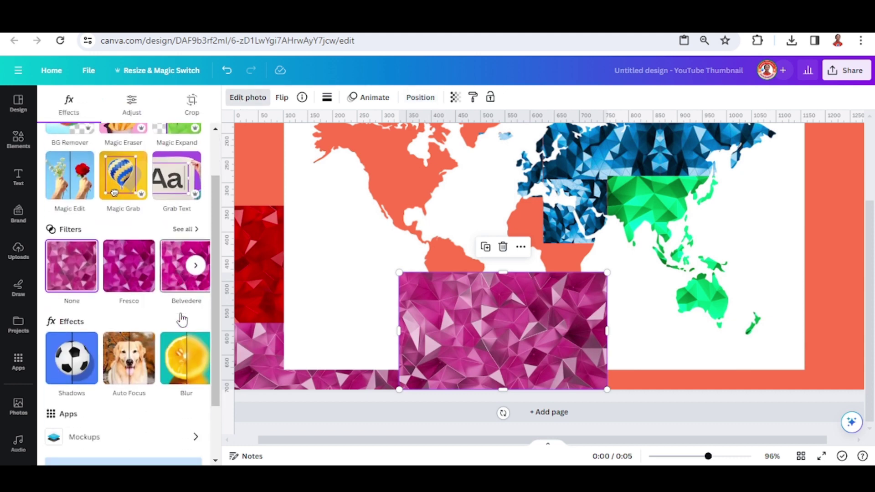
left_click(195, 357)
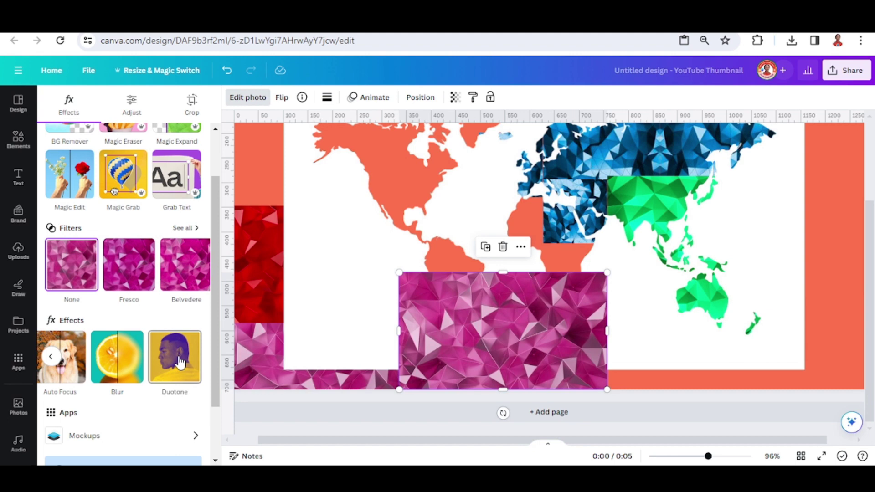
left_click(180, 364)
scroll(182, 325, "down", 2)
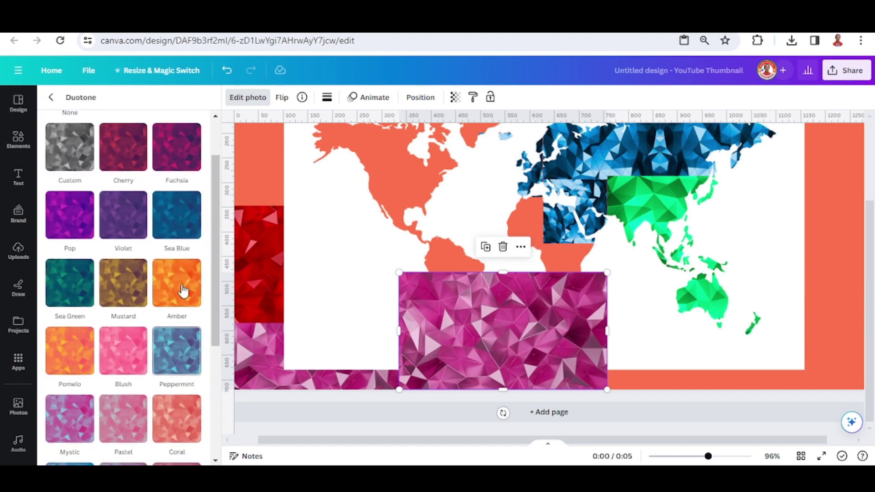
left_click(183, 285)
Shrink the orange piece, move it toward the South Atlantic and rotate it to about -92°
left_click(635, 342)
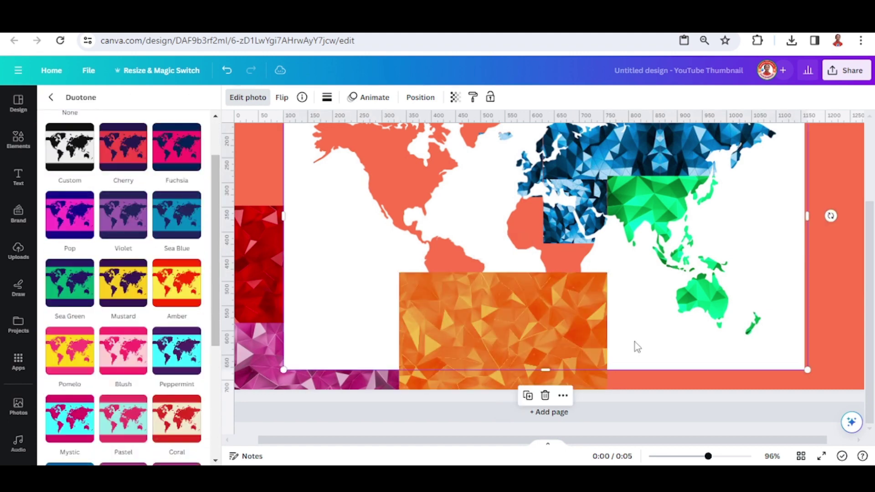
left_click(605, 283)
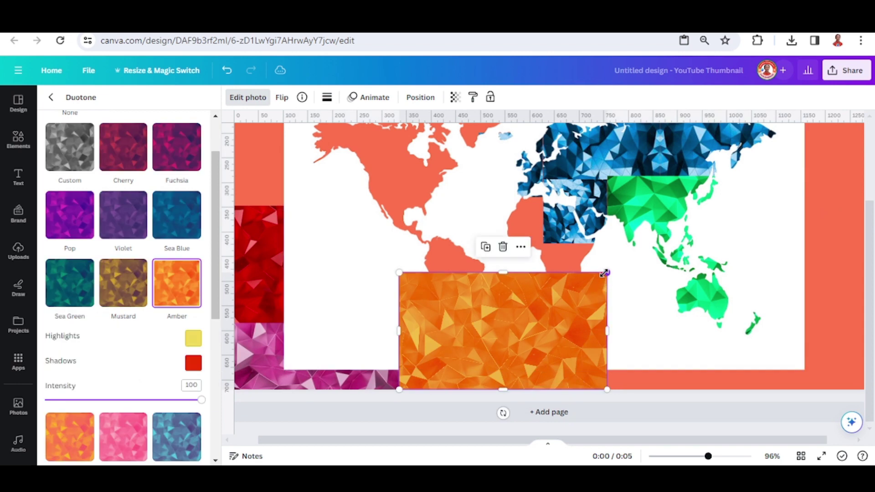
left_click_drag(605, 273, 522, 321)
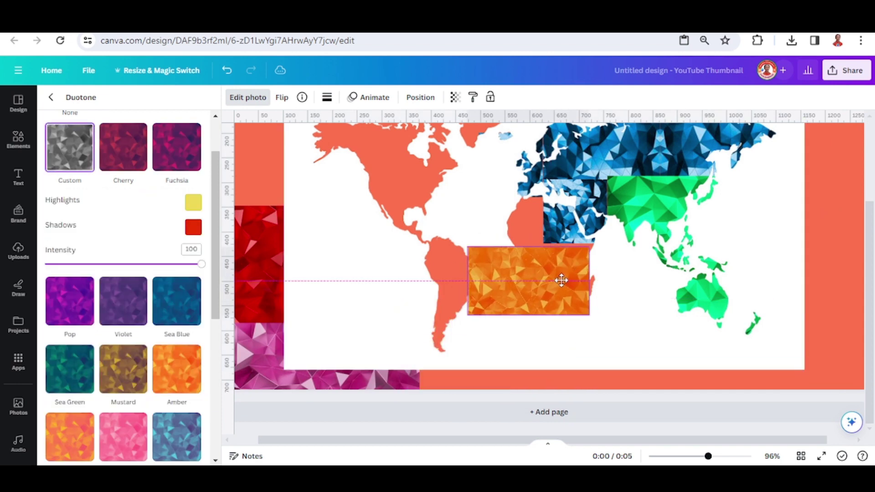
left_click_drag(561, 280, 572, 310)
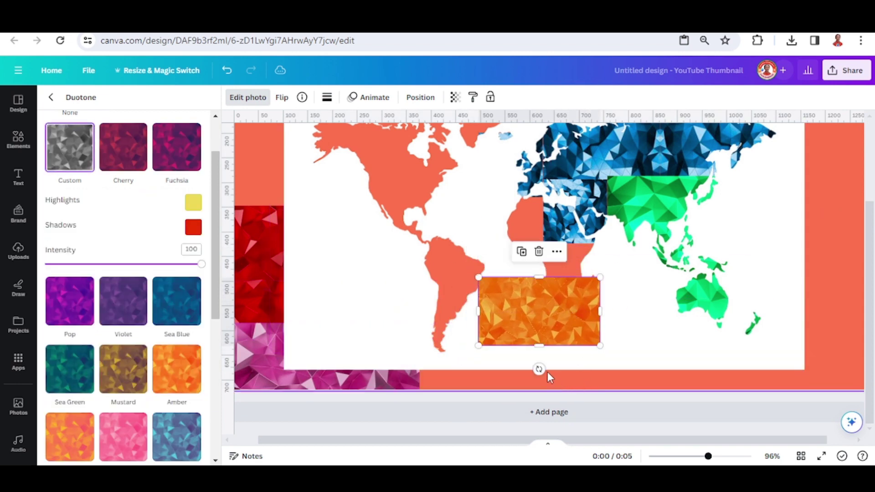
left_click_drag(539, 369, 588, 292)
Move the orange piece onto Africa and place a duplicate beside it
left_click_drag(546, 324, 540, 269)
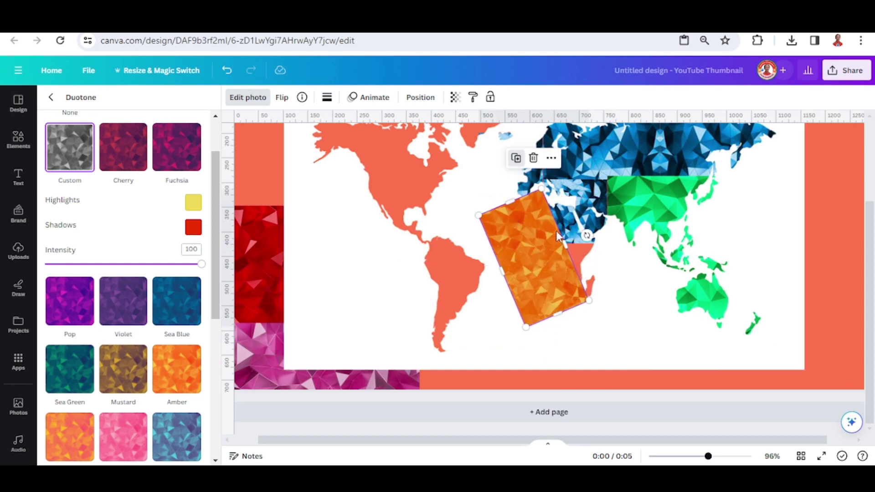
key("ctrl+d")
left_click_drag(538, 246, 554, 244)
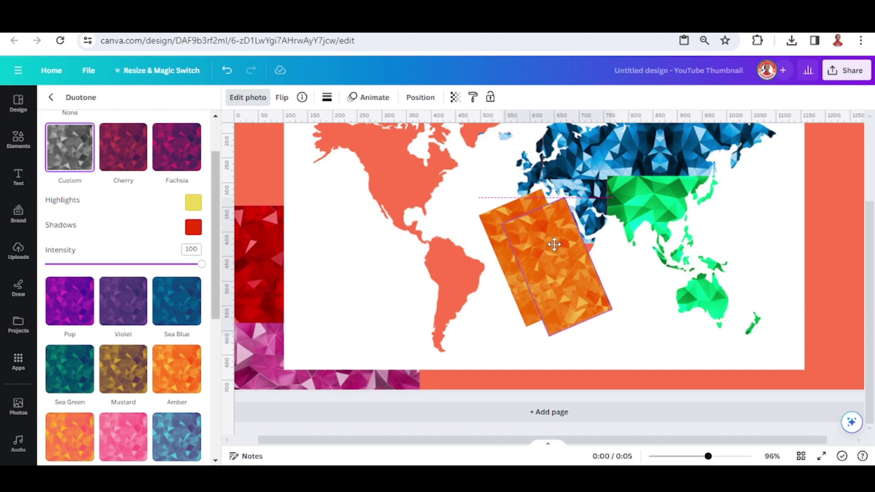
Resize the orange copy narrower and shorter to match and overlap the first piece
scroll(554, 244, "up", 10)
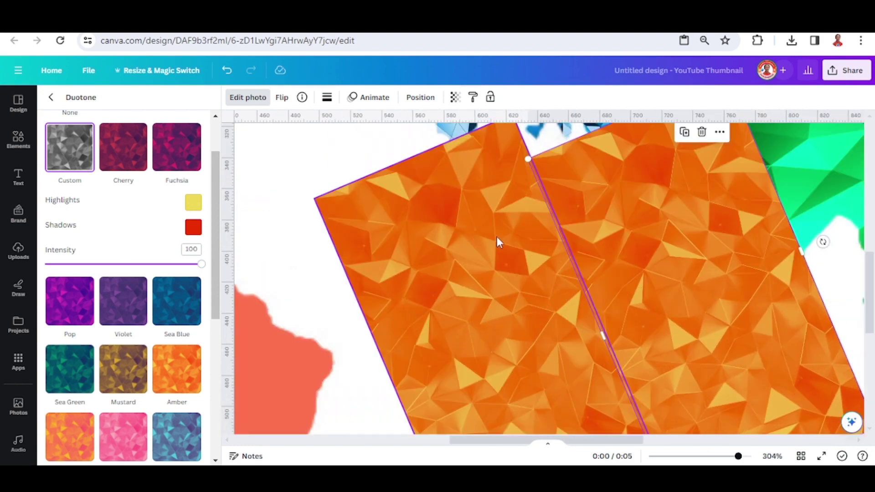
left_click_drag(801, 251, 672, 313)
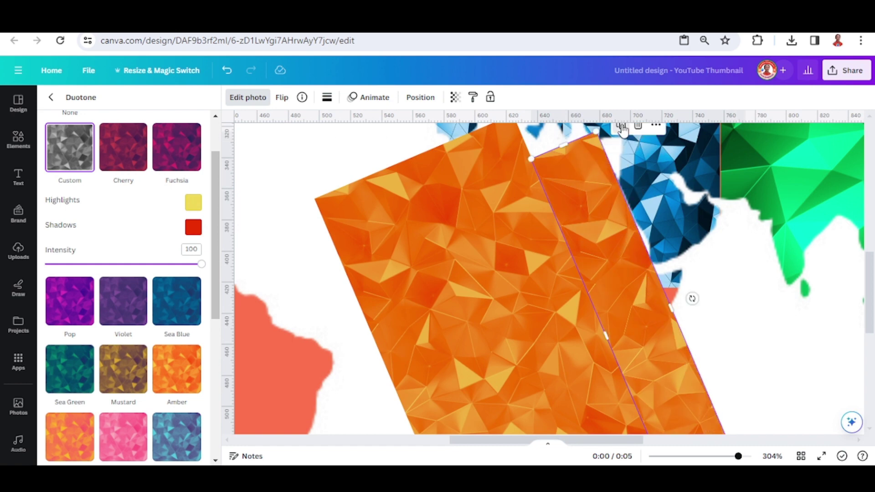
left_click_drag(644, 270, 623, 251)
left_click_drag(672, 311, 699, 296)
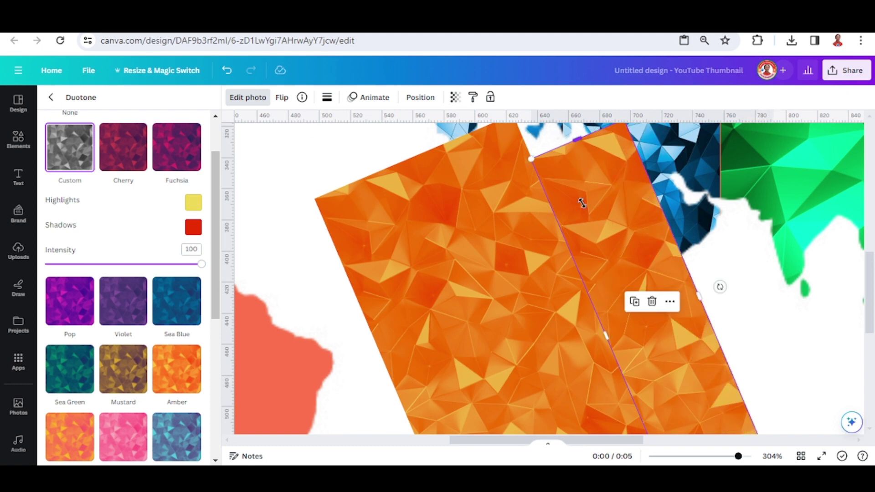
left_click_drag(582, 203, 622, 282)
scroll(506, 376, "down", 5)
left_click(242, 305)
Bring the red texture to the front and enlarge it to 422×237 over North America
right_click(242, 305)
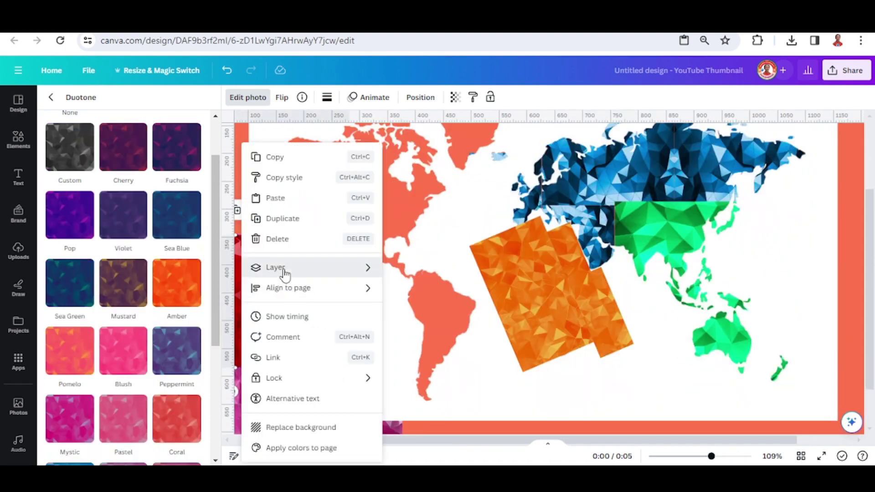
mouse_move(285, 273)
left_click(428, 288)
scroll(410, 319, "up", 2)
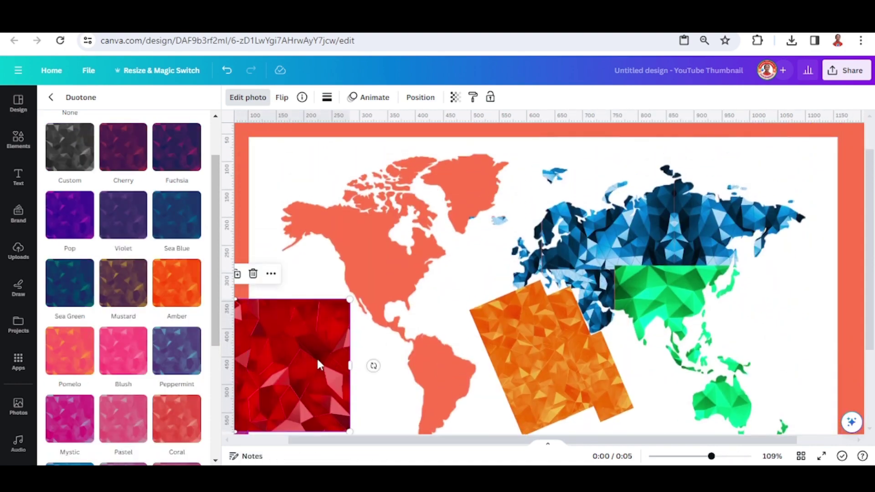
left_click_drag(318, 365, 480, 198)
left_click_drag(397, 264, 275, 266)
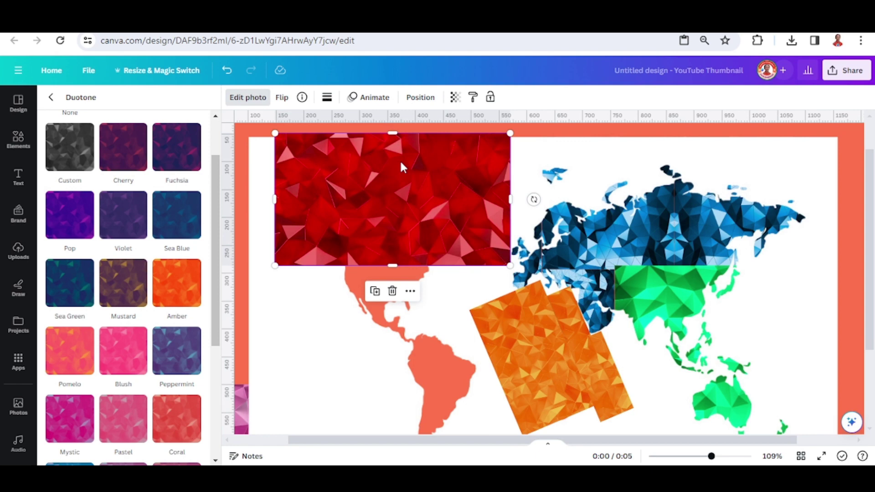
left_click_drag(400, 163, 399, 179)
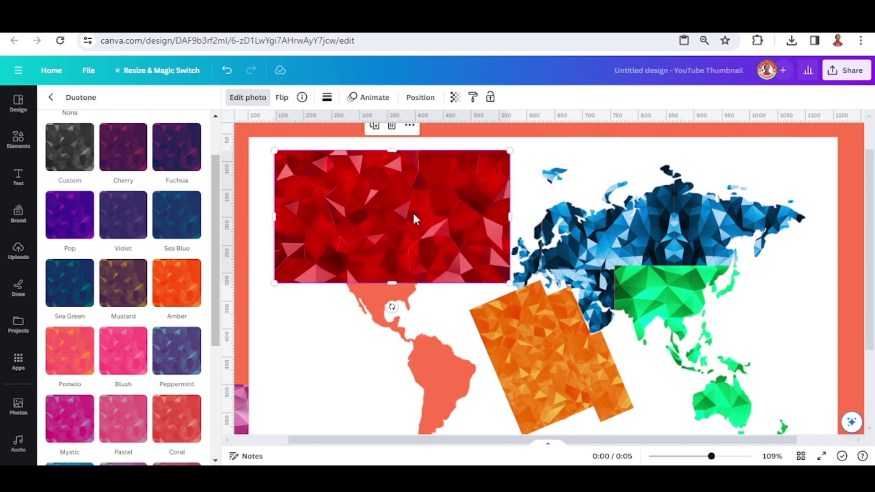
Duplicate the red texture, flip the copy vertically, and fit it below the original
left_click(374, 126)
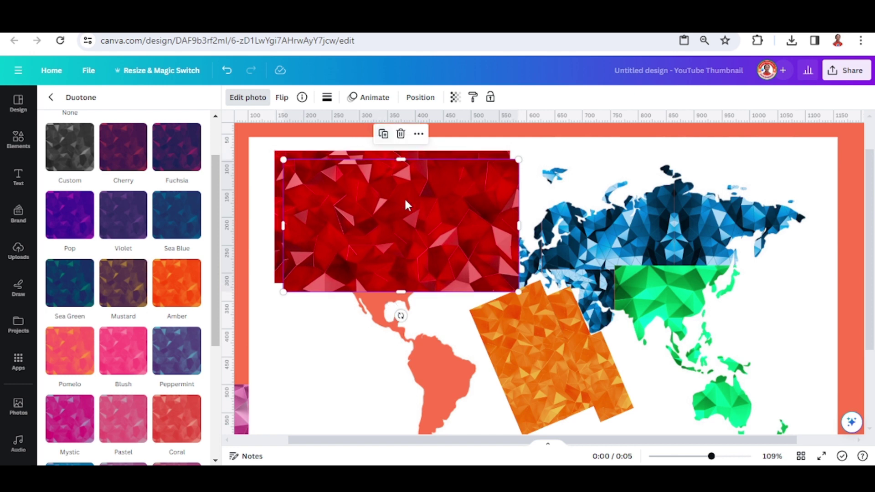
left_click(282, 97)
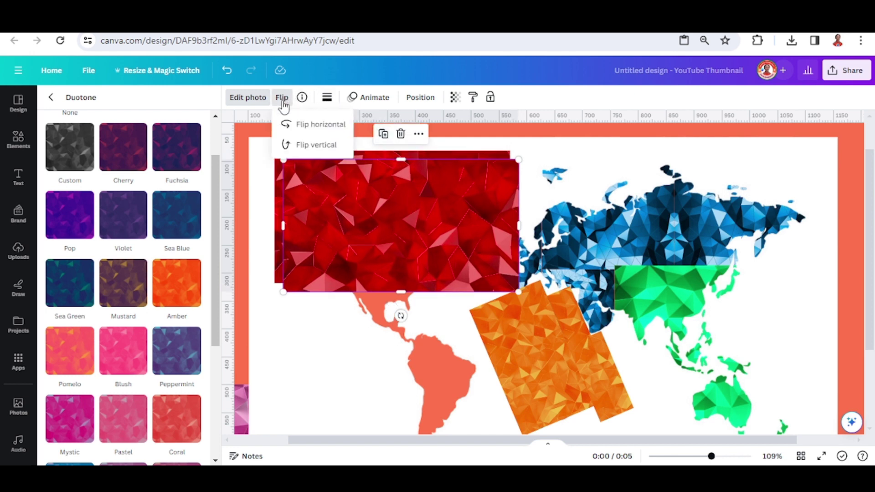
left_click(297, 145)
left_click_drag(388, 223, 382, 307)
left_click_drag(392, 417, 414, 331)
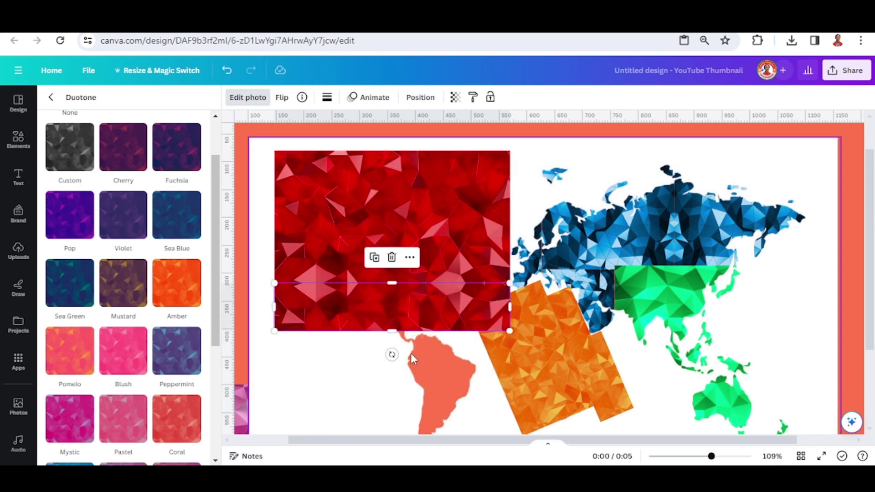
Bring the pink texture to front, sized 422×244 beneath the red block over South America
right_click(239, 415)
mouse_move(305, 271)
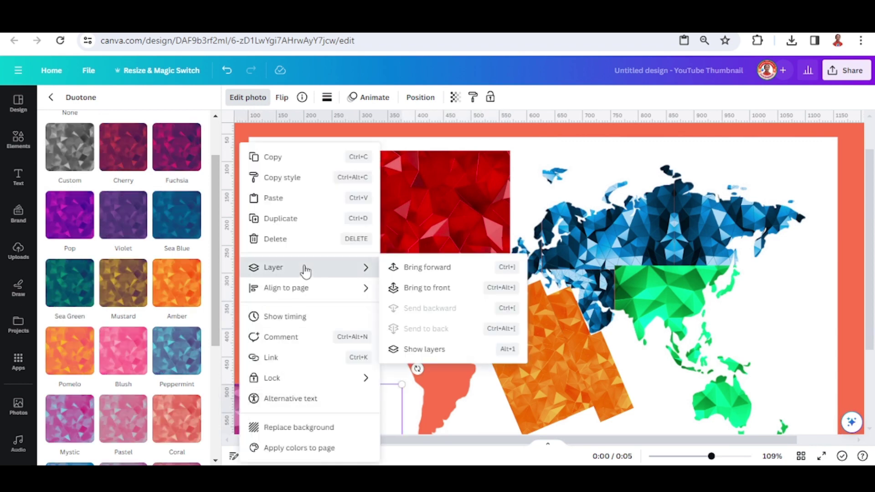
left_click(449, 288)
left_click_drag(354, 414, 450, 368)
scroll(450, 360, "down", 5)
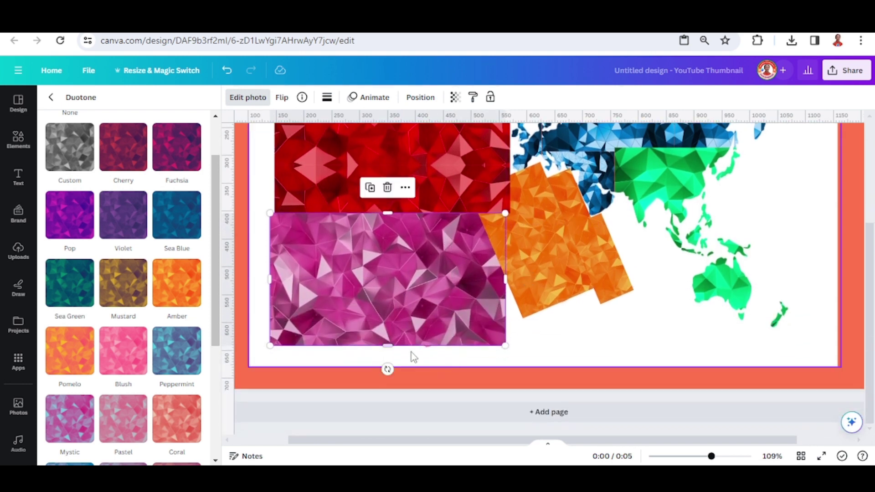
left_click_drag(278, 343, 273, 347)
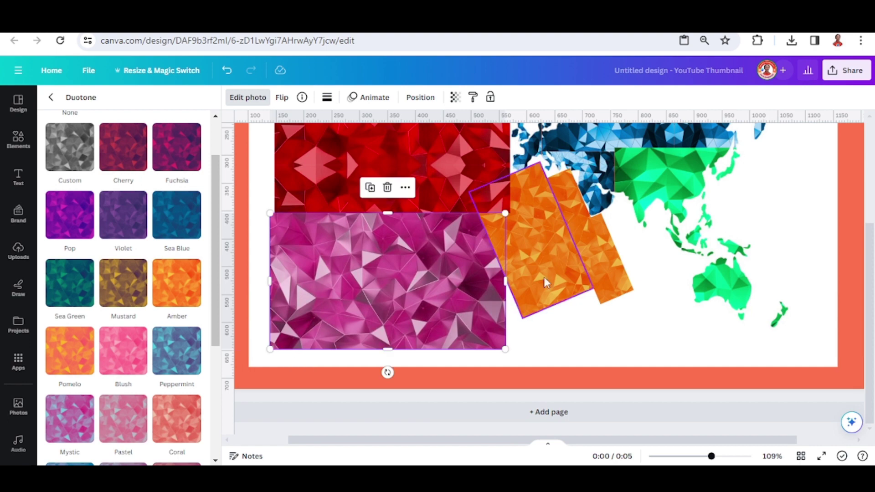
right_click(829, 364)
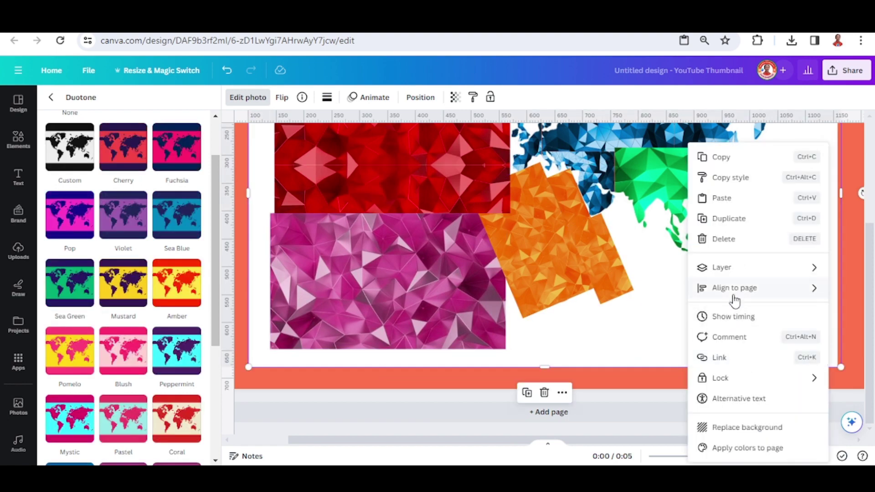
Bring the world map in front of the textures, then open the orange background's colour choices
left_click(722, 267)
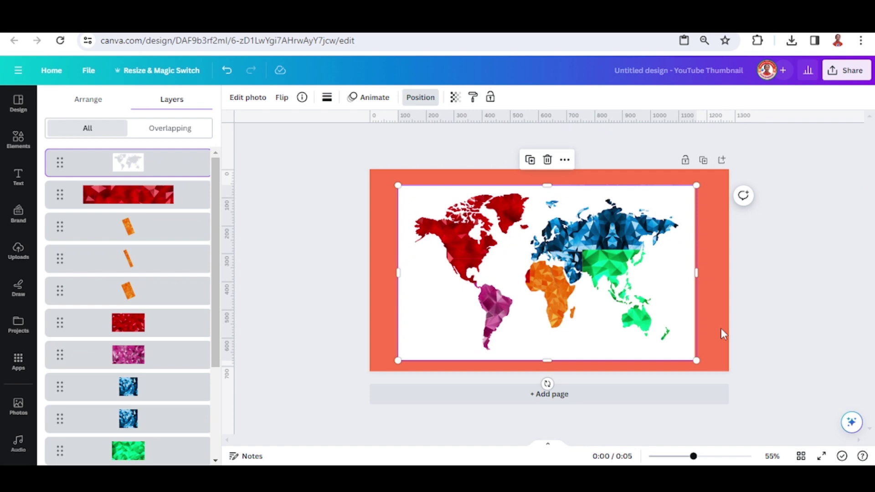
left_click(713, 314)
left_click(234, 97)
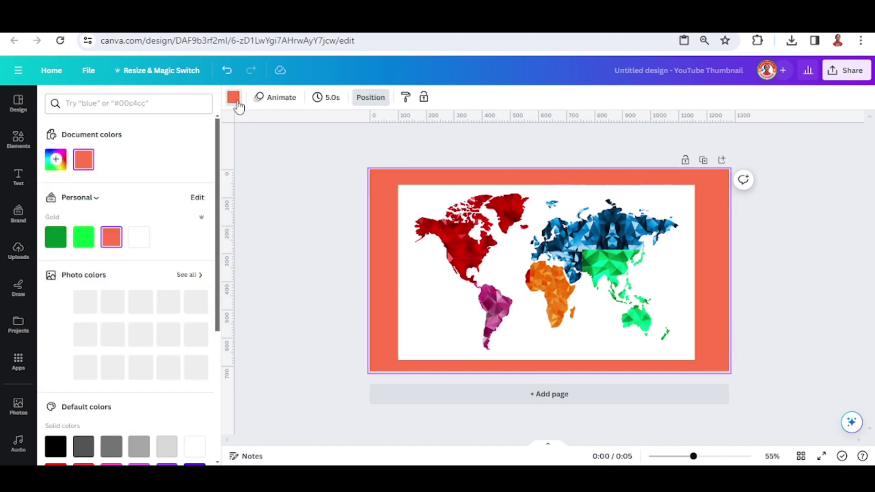